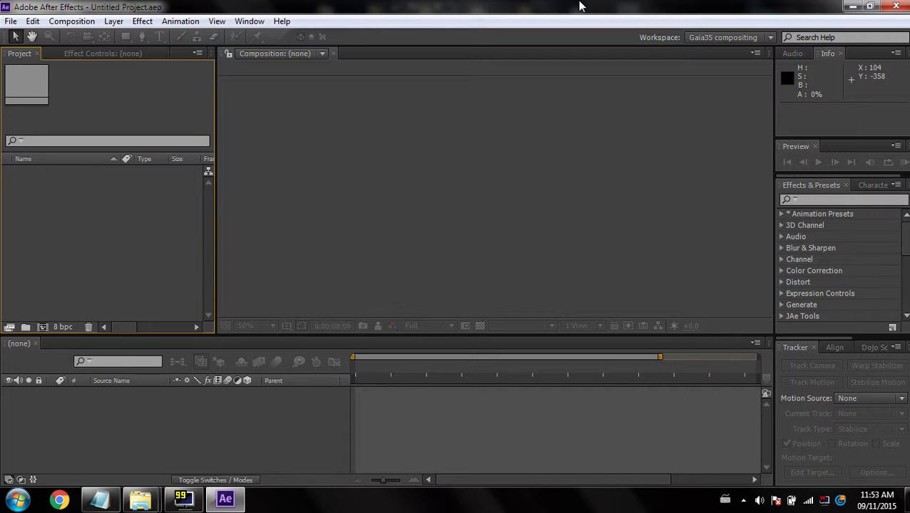
Open the tutorial notes and review the outline of topics for the videos
click(100, 499)
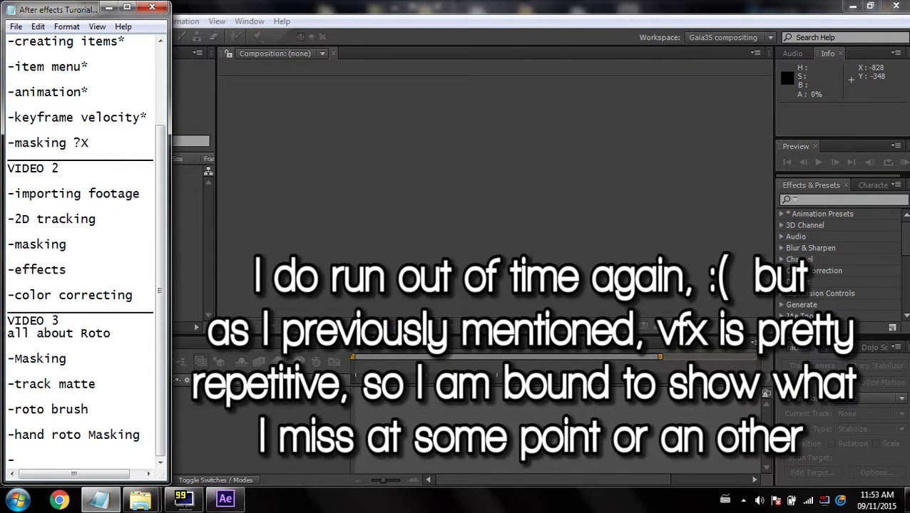
drag(8, 181, 6, 219)
click(96, 219)
drag(8, 232, 22, 245)
click(67, 244)
drag(89, 143, 15, 143)
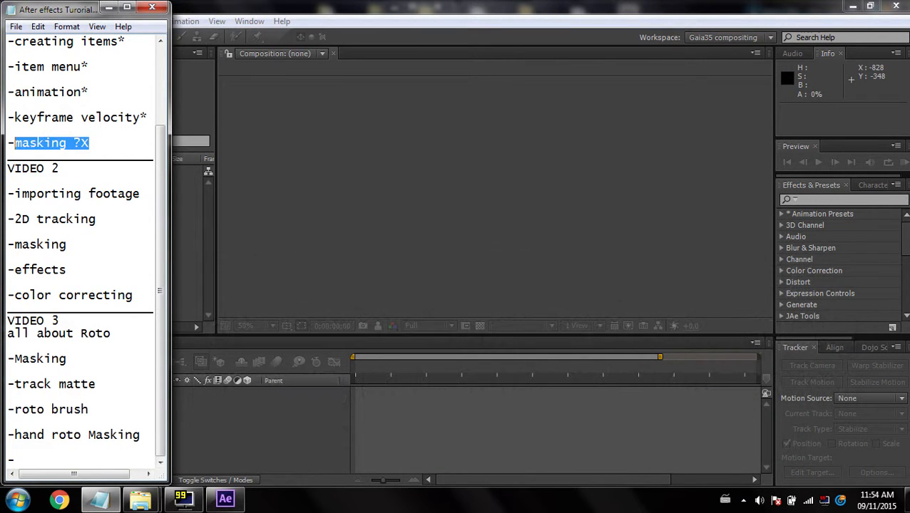
click(67, 270)
drag(67, 269, 141, 295)
click(135, 295)
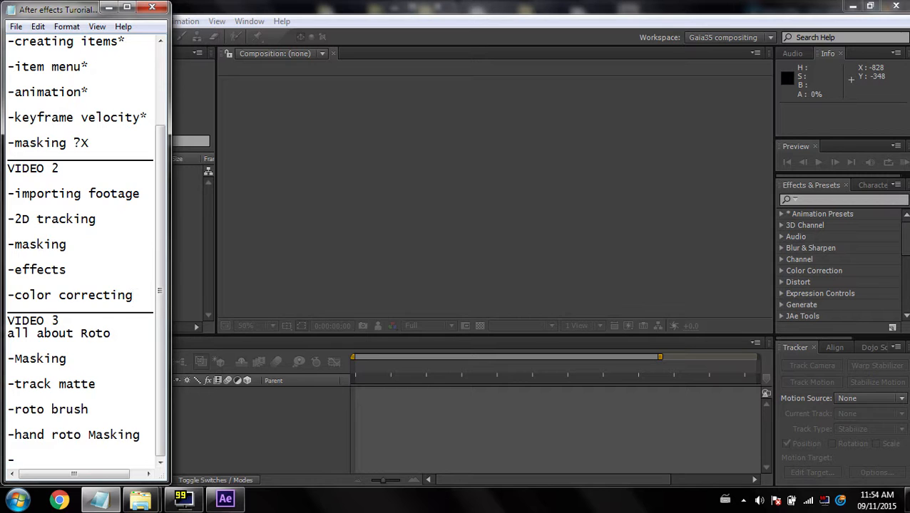
click(108, 7)
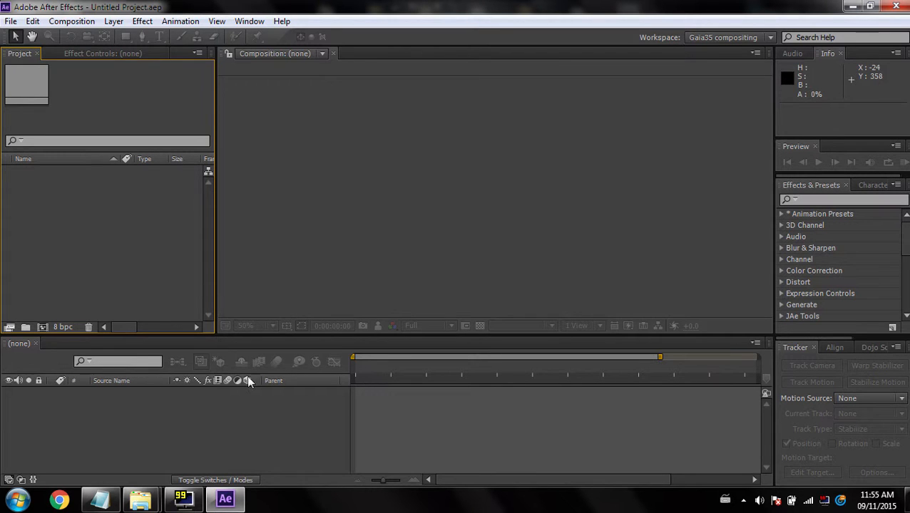
Reopen the tutorial notes to check the importing footage topic for Video 2
click(100, 499)
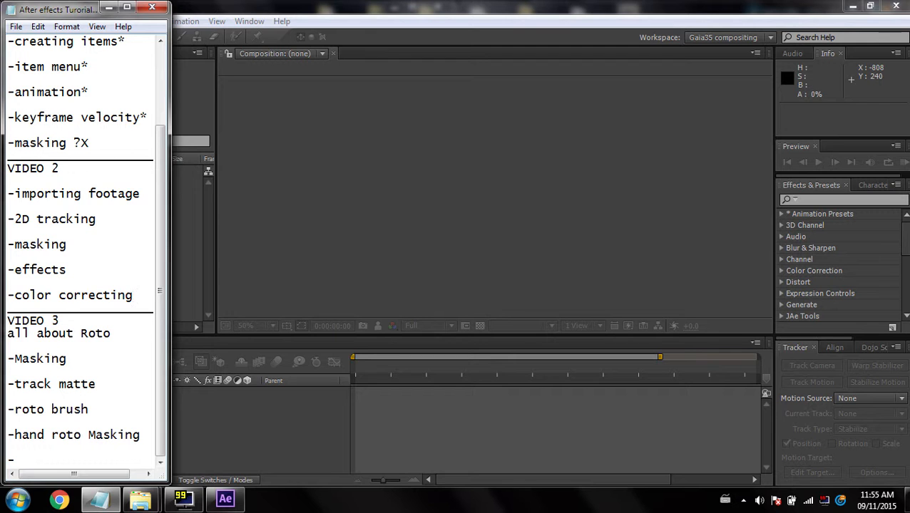
drag(140, 193, 8, 194)
click(108, 7)
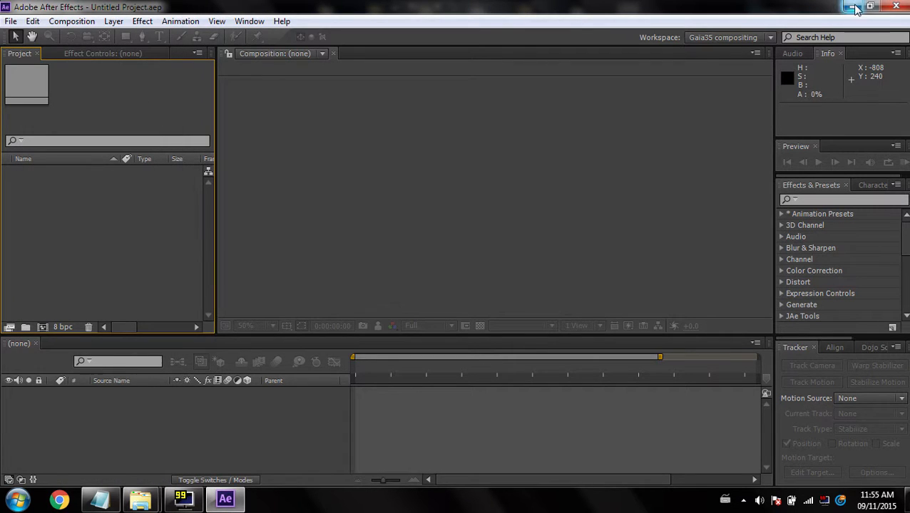
Create a new folder named Footage in the How To After Effects folder
click(854, 7)
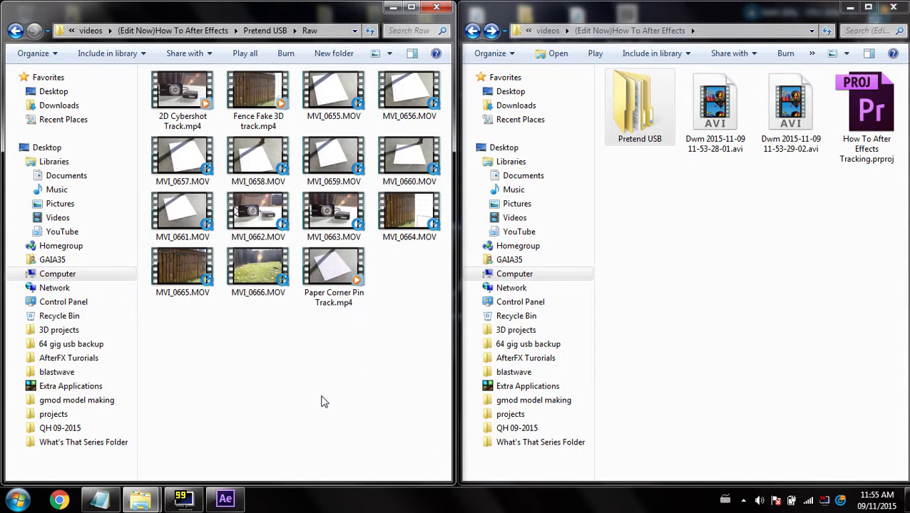
drag(345, 10, 0, 107)
right_click(682, 226)
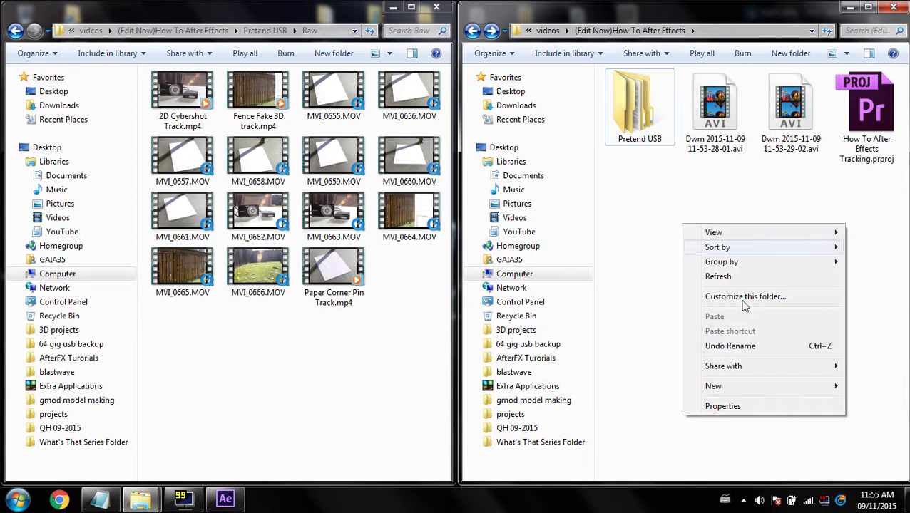
mouse_move(716, 386)
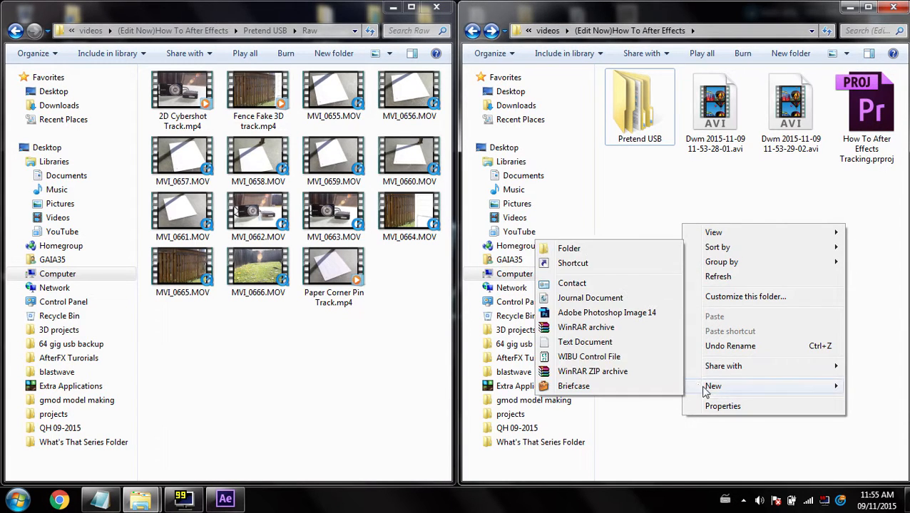
click(615, 245)
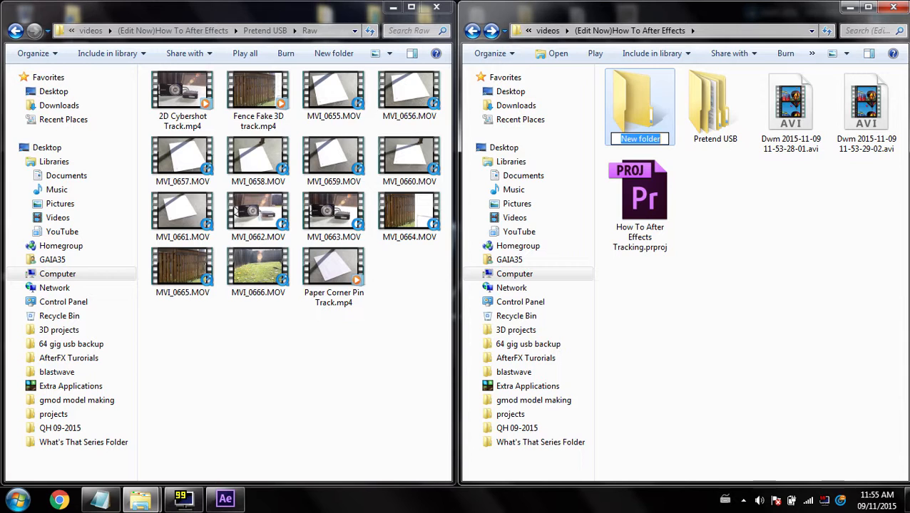
text(Footage)
key(Return)
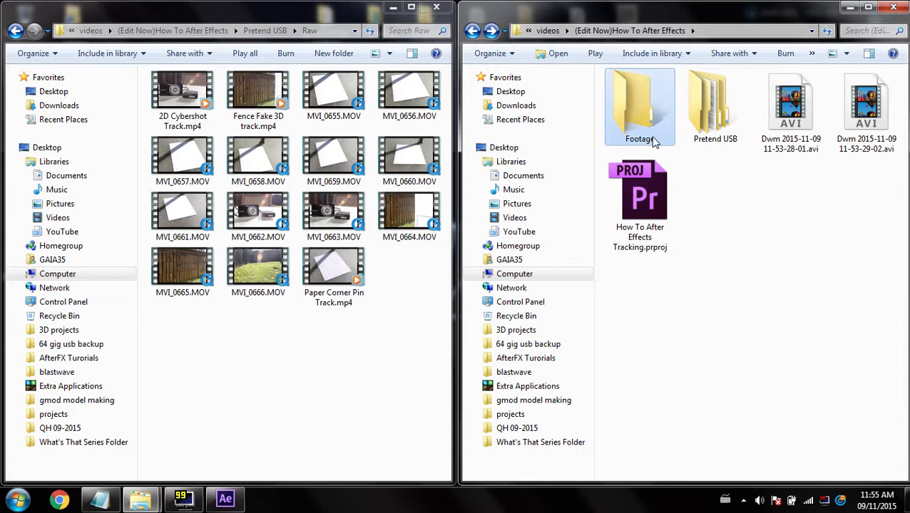
Move 2D Cybershot Track.mp4, Fence Fake 3D track.mp4 and Paper Corner Pin Track.mp4 into the Footage folder
click(186, 104)
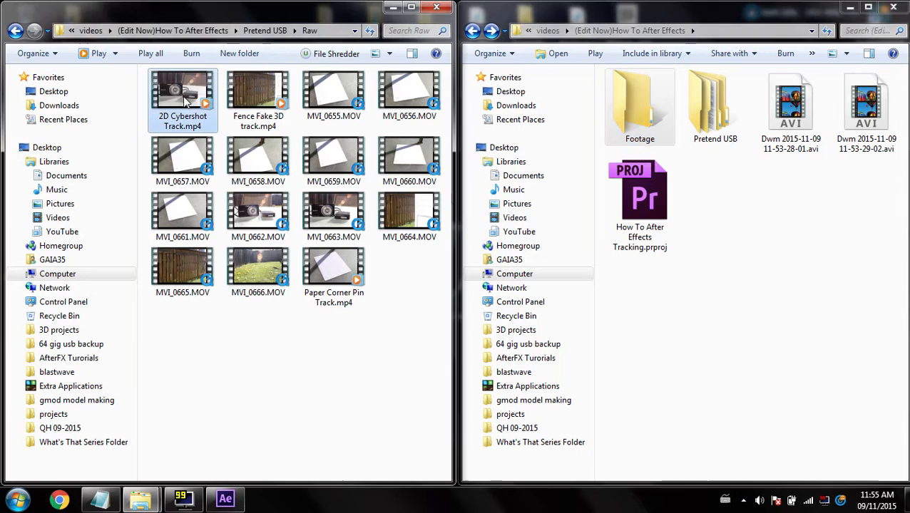
ctrl+click(335, 275)
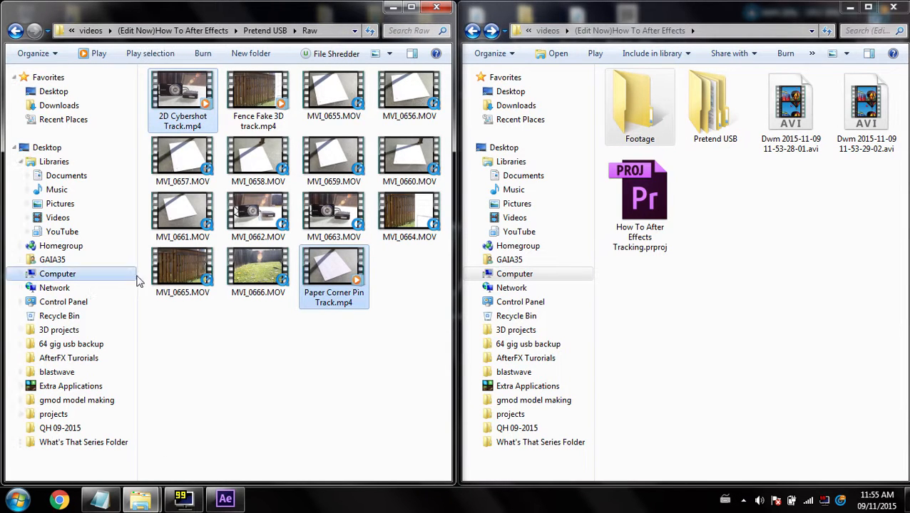
ctrl+click(258, 100)
drag(184, 100, 650, 115)
double_click(641, 111)
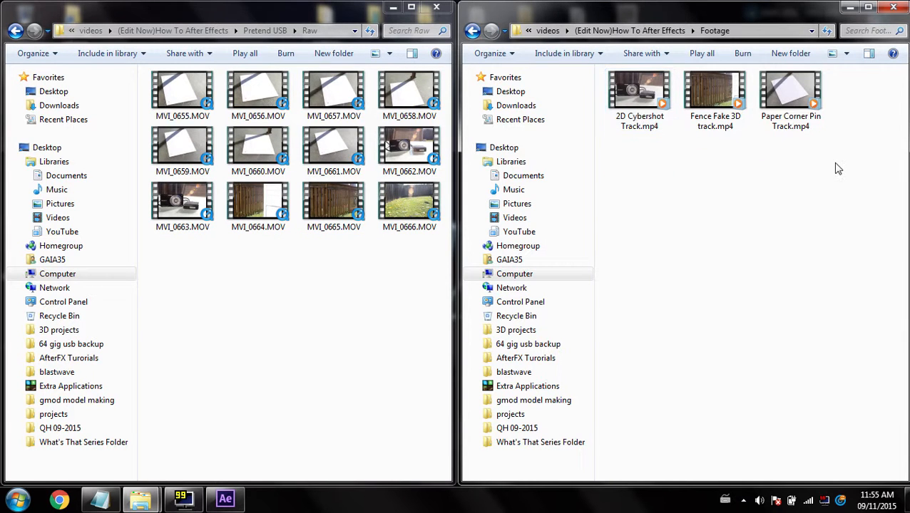
Close the Raw footage folder window
click(420, 280)
drag(419, 281, 146, 68)
click(370, 300)
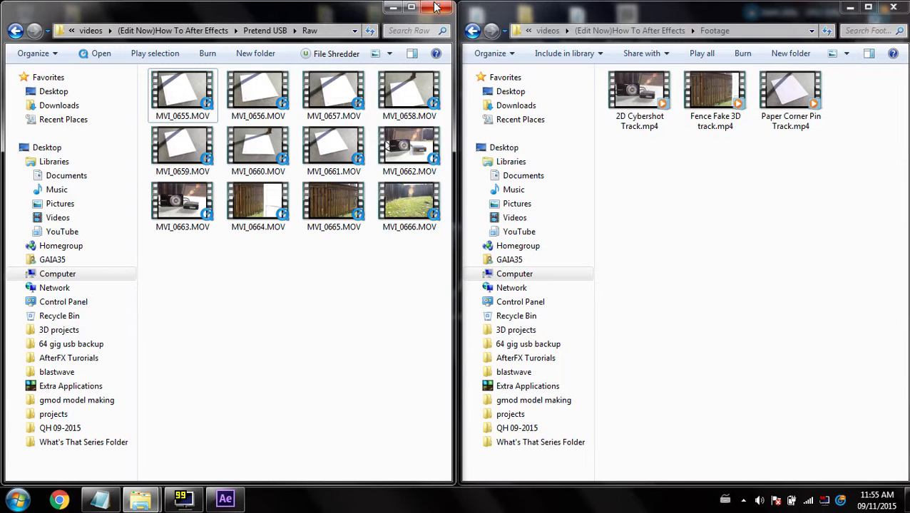
click(436, 8)
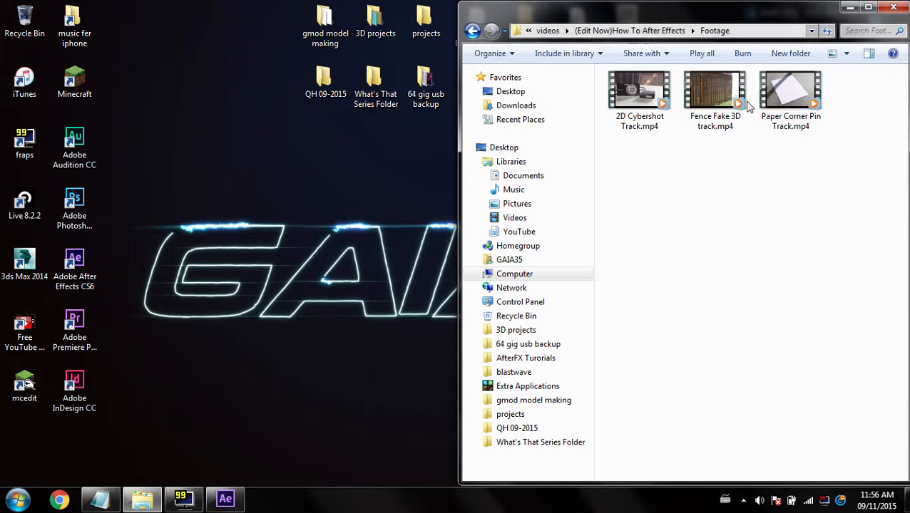
Reopen the Footage folder and return to After Effects
key(BackSpace)
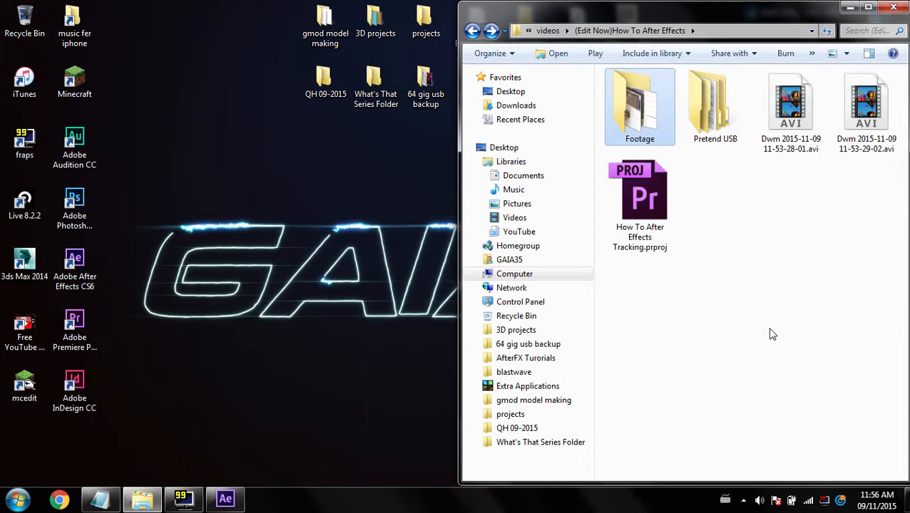
double_click(638, 123)
click(237, 498)
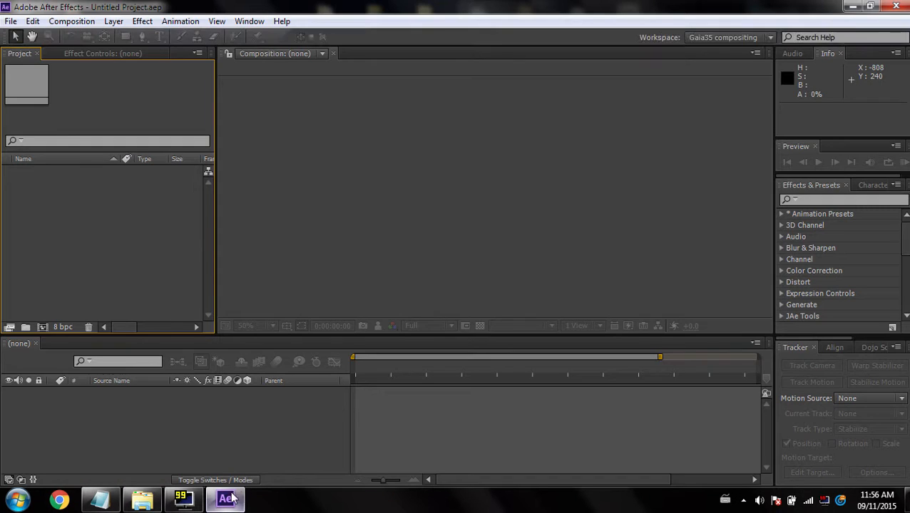
right_click(65, 223)
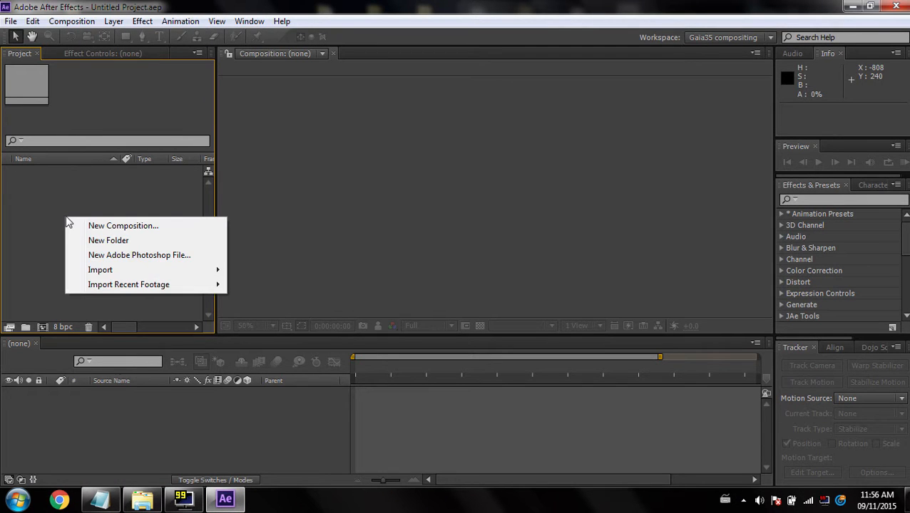
mouse_move(122, 272)
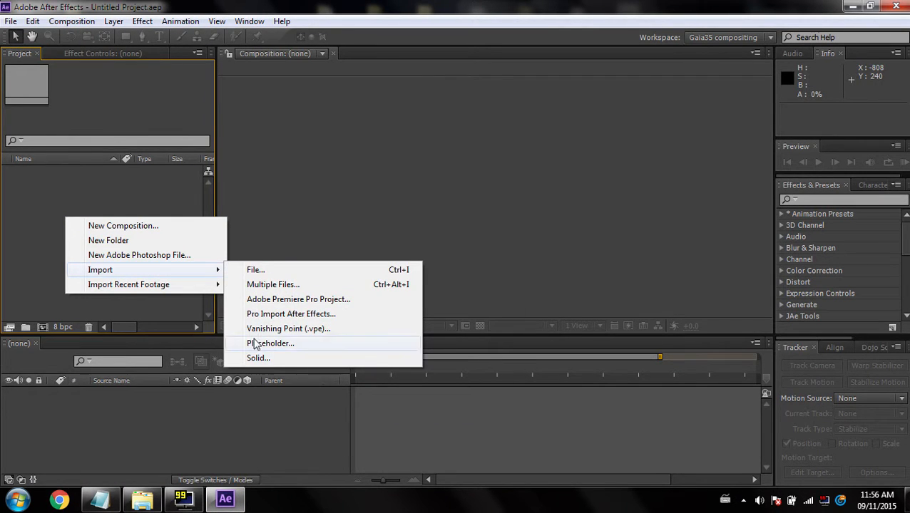
click(45, 239)
Import the three clips from the Footage folder into the project panel
click(141, 499)
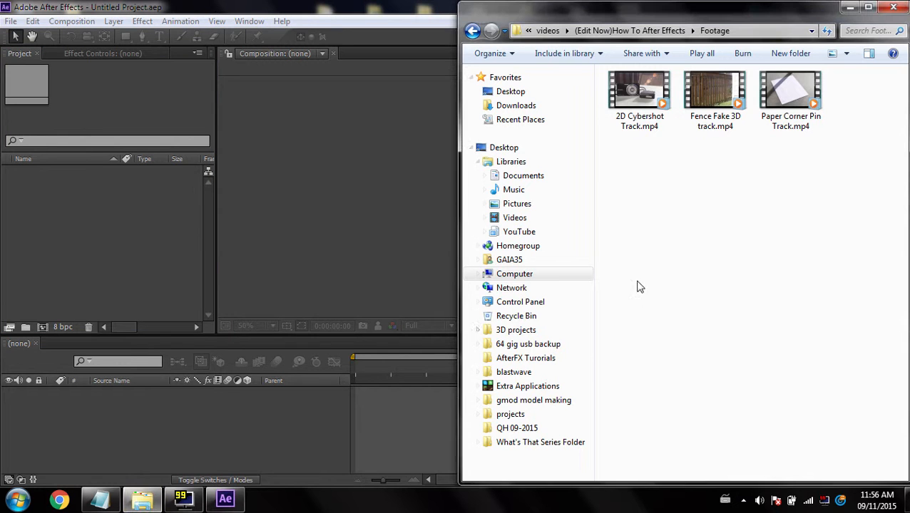
drag(836, 150, 110, 229)
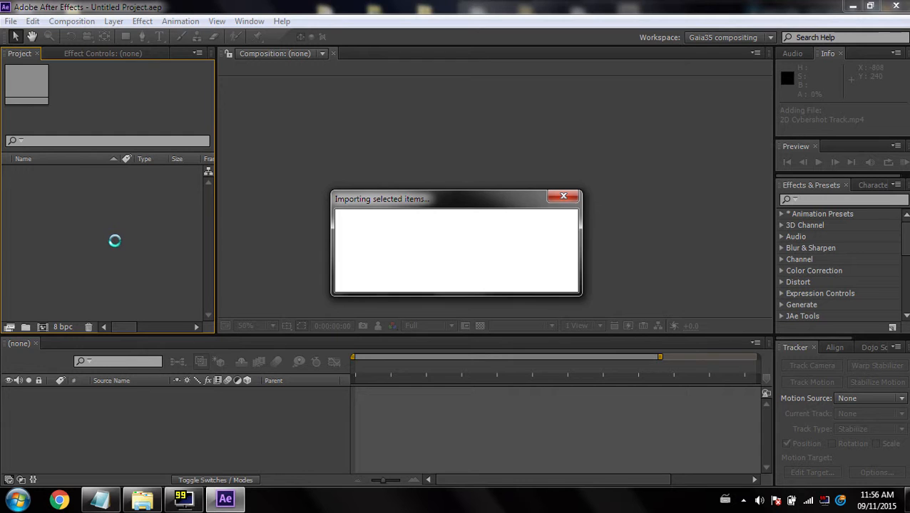
click(114, 239)
click(70, 195)
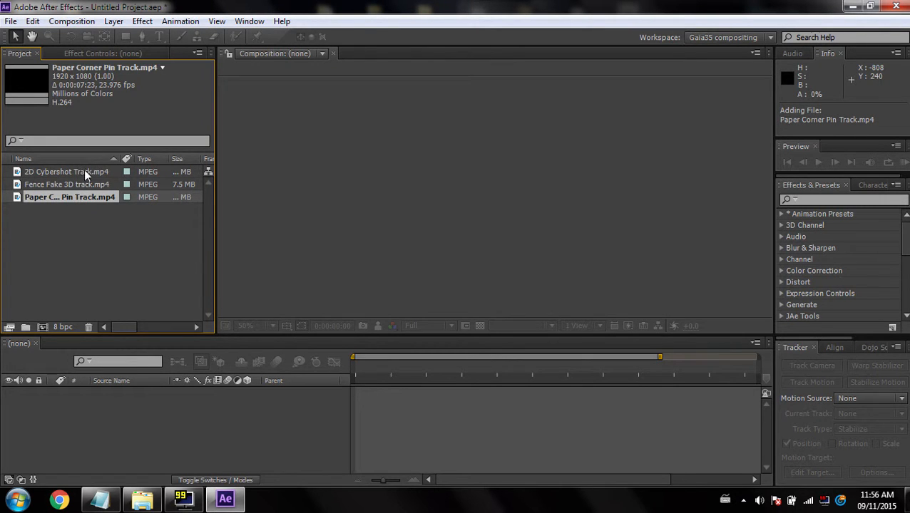
Create a new composition from the 2D Cybershot Track.mp4 footage and fit it in the viewer
key(Up)
key(Up)
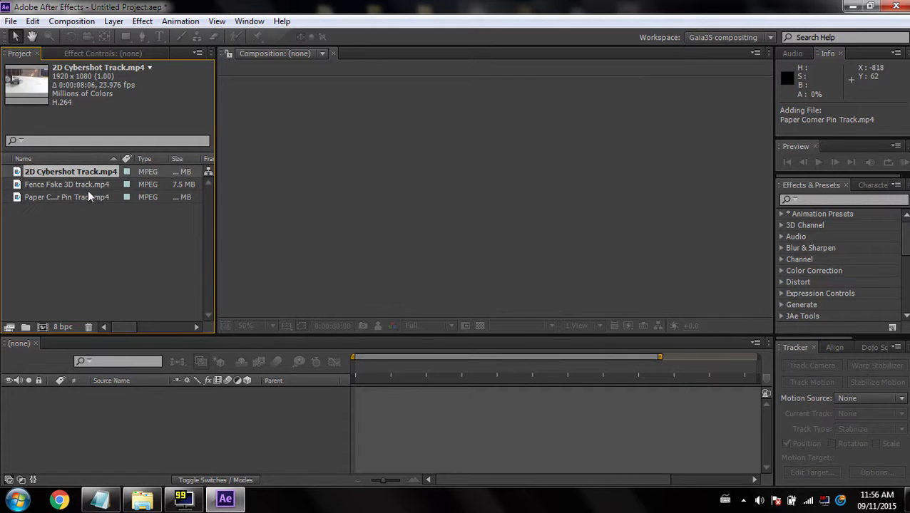
drag(51, 175, 45, 327)
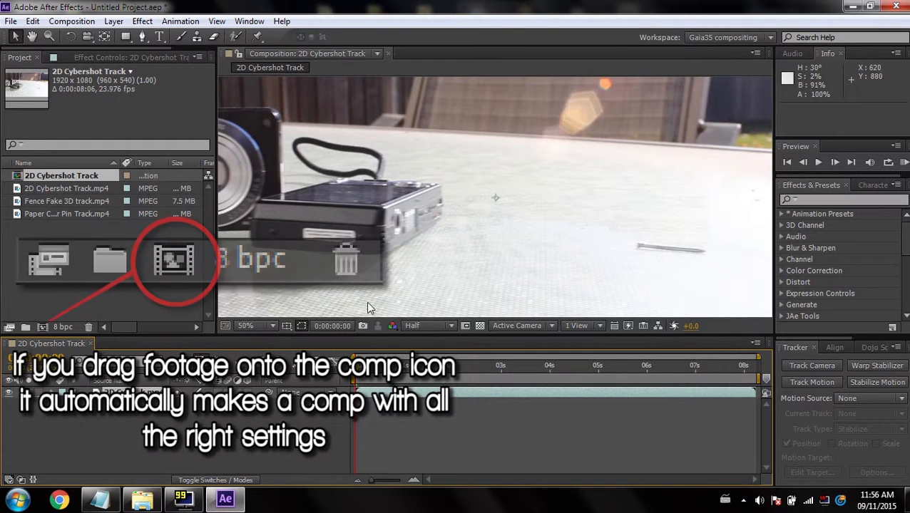
click(271, 326)
click(292, 99)
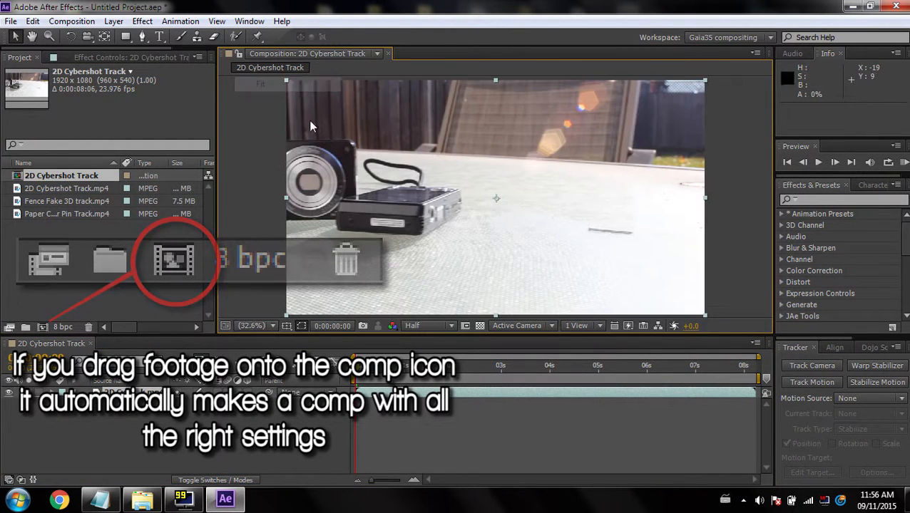
Play and scrub through the 2D Cybershot Track composition to preview the footage
key(space)
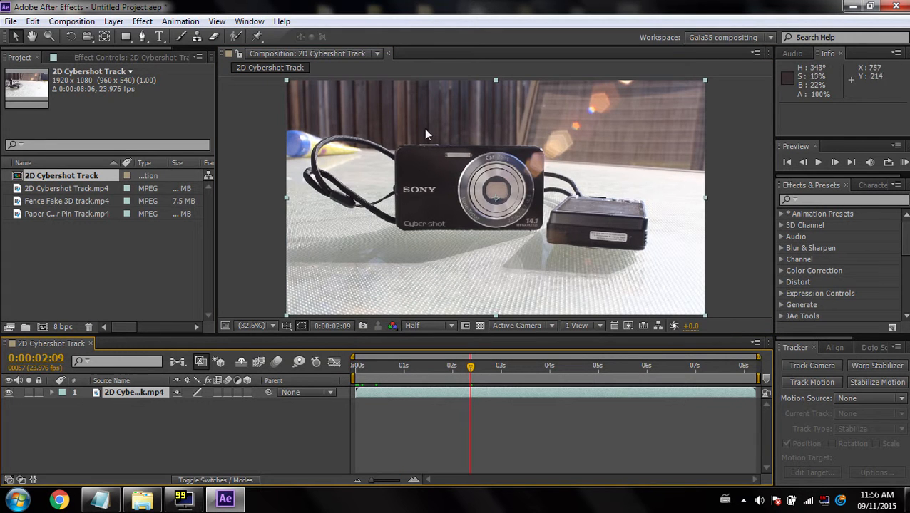
click(379, 365)
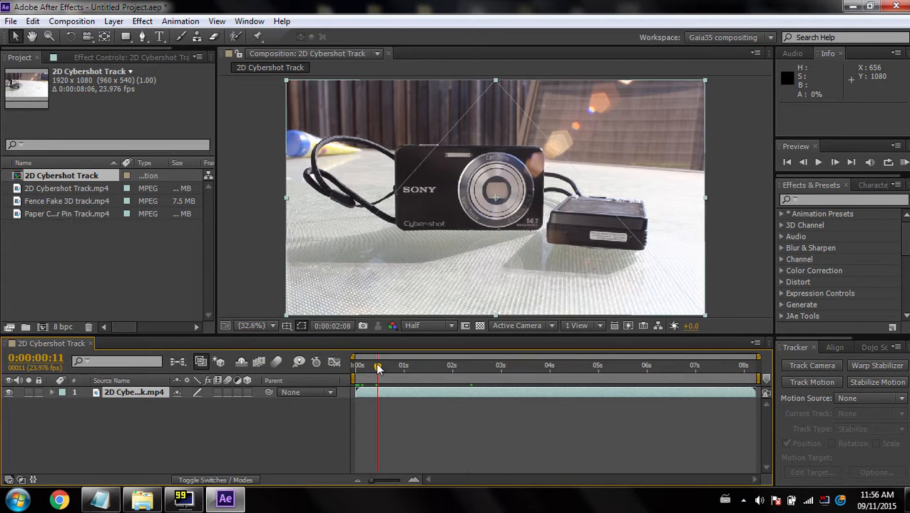
drag(381, 368, 445, 368)
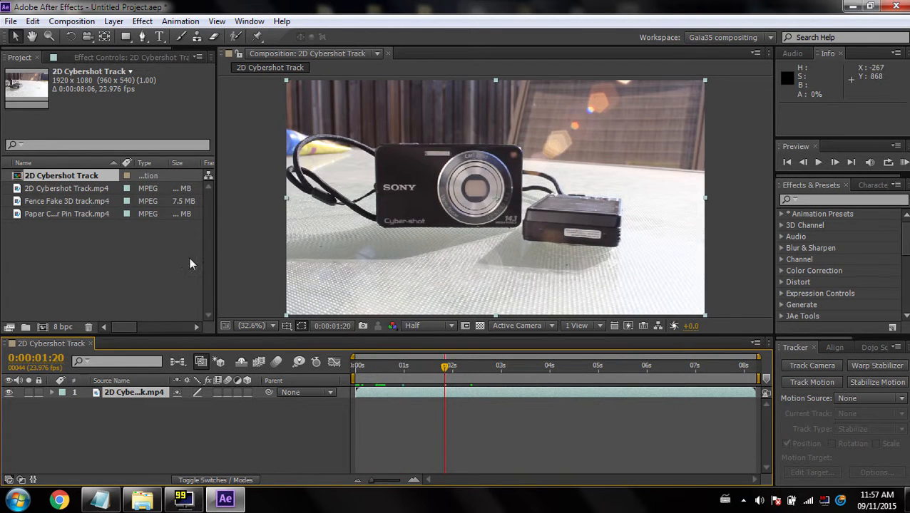
Create a new composition from Paper Corner Pin Track.mp4 and scrub through it
drag(57, 213, 44, 325)
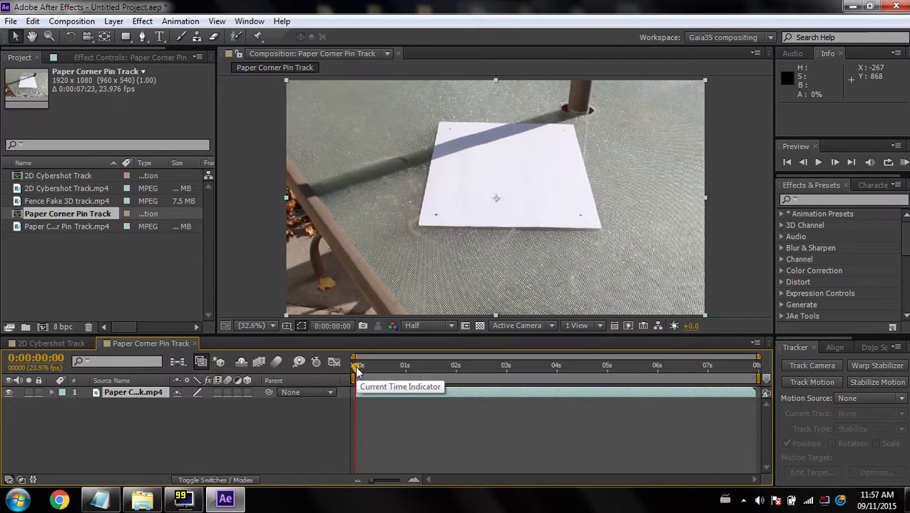
drag(358, 368, 387, 372)
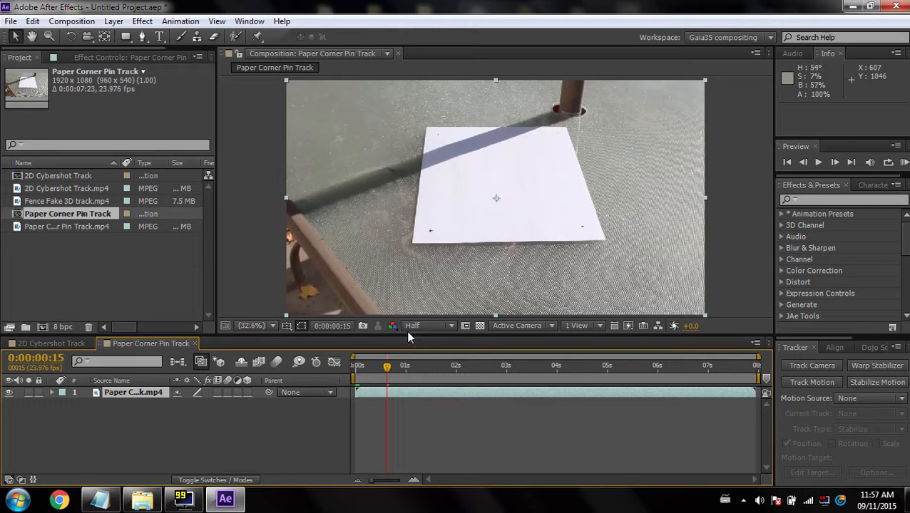
mouse_move(393, 371)
mouse_down()
mouse_move(371, 371)
mouse_move(417, 372)
mouse_move(390, 371)
mouse_up()
Create a new composition from Fence Fake 3D track.mp4 and scrub through it
drag(42, 201, 42, 325)
drag(380, 368, 410, 396)
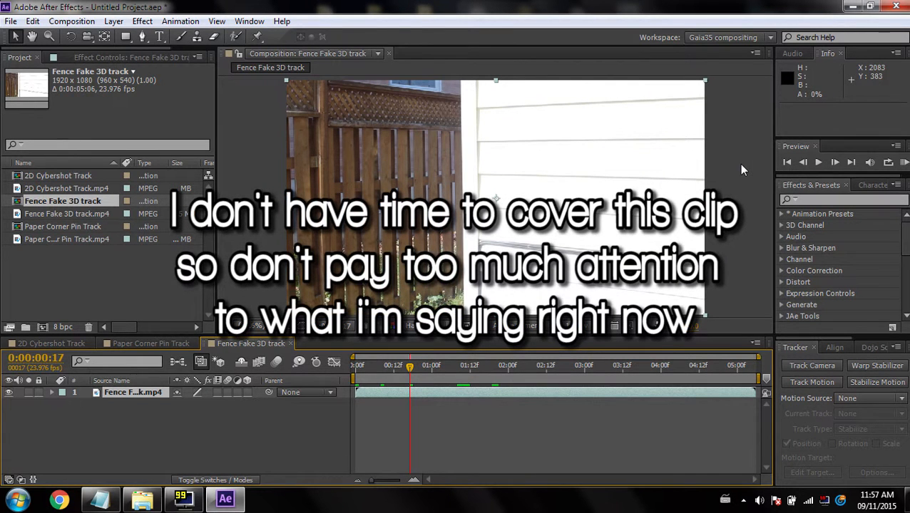
drag(409, 367, 382, 375)
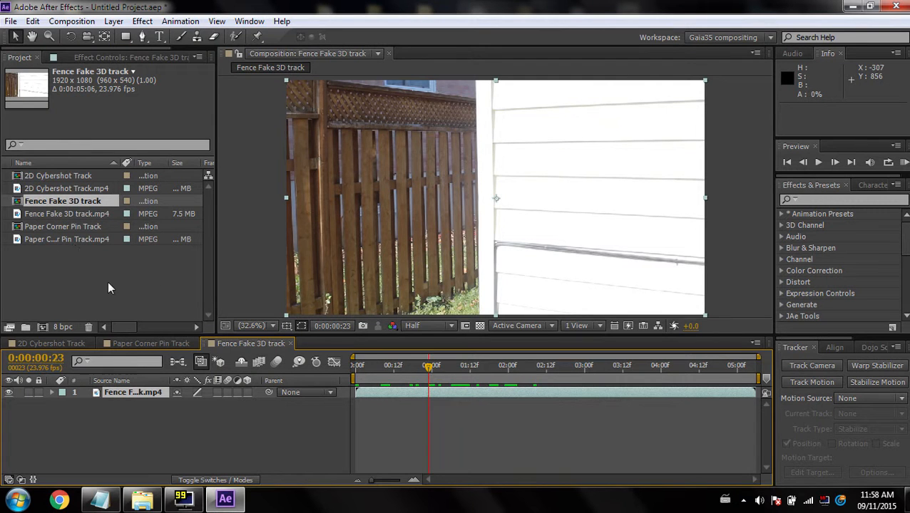
Switch to the 2D Cybershot Track composition and review the 2D tracking topic in the tutorial notes
click(54, 342)
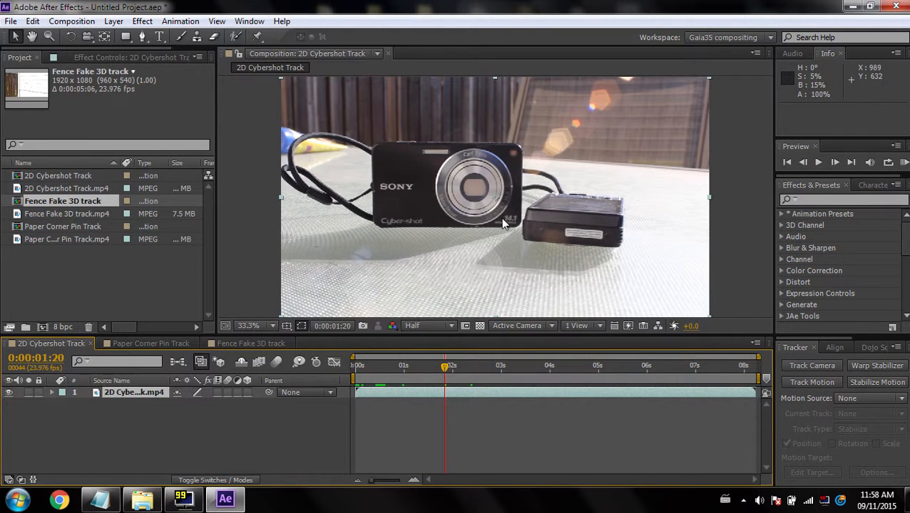
click(100, 499)
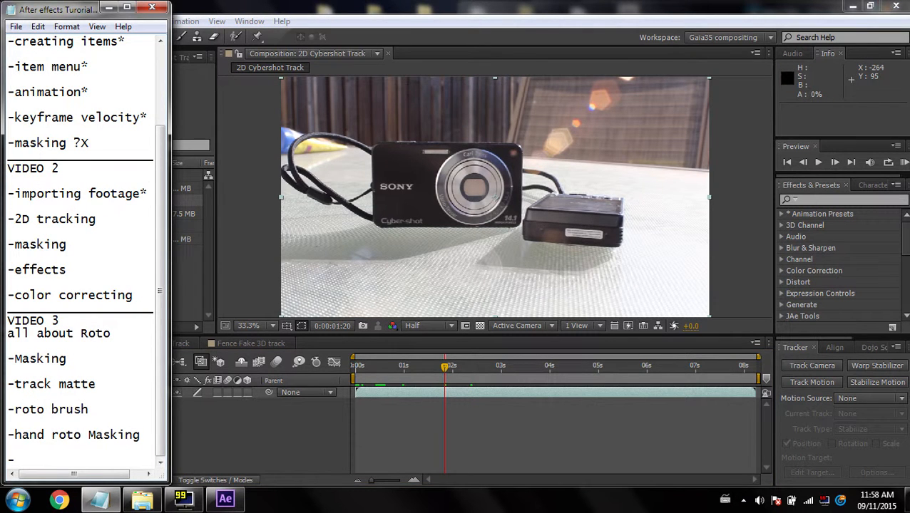
drag(97, 228, 9, 219)
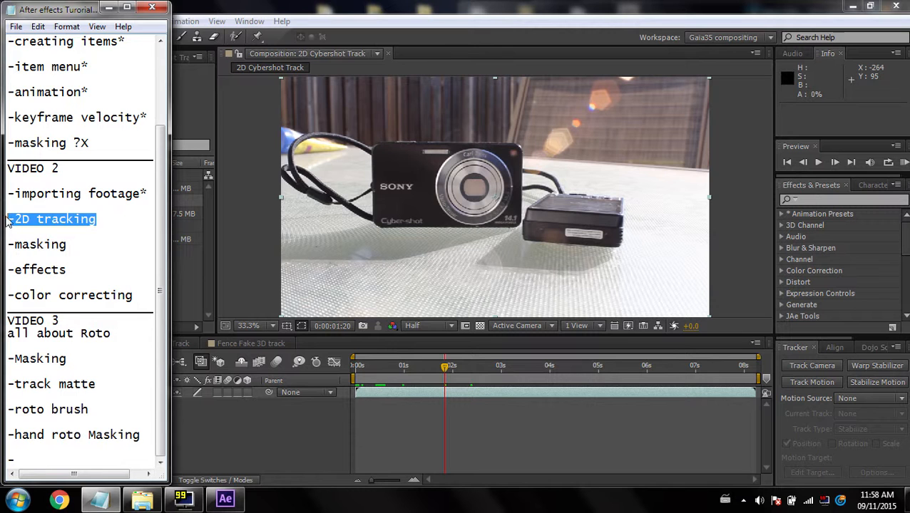
click(108, 8)
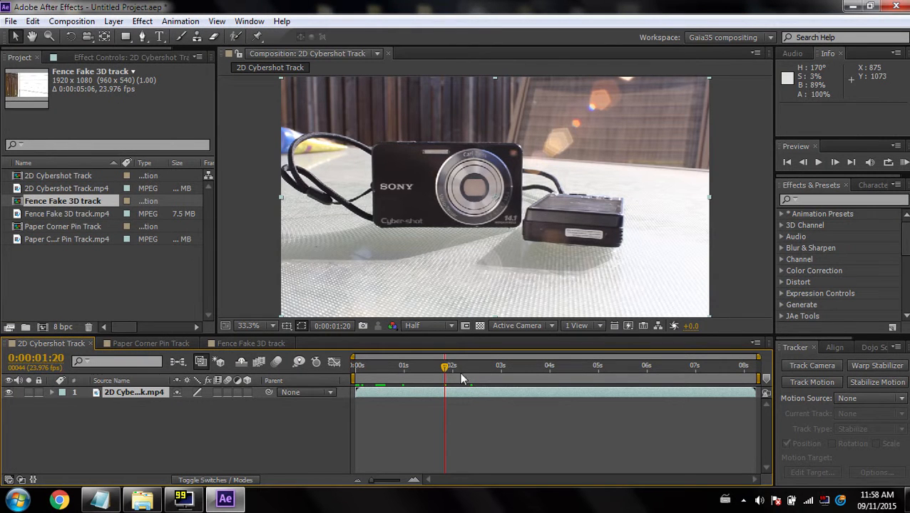
Preview and scrub through the 2D Cybershot Track composition
drag(438, 368, 434, 368)
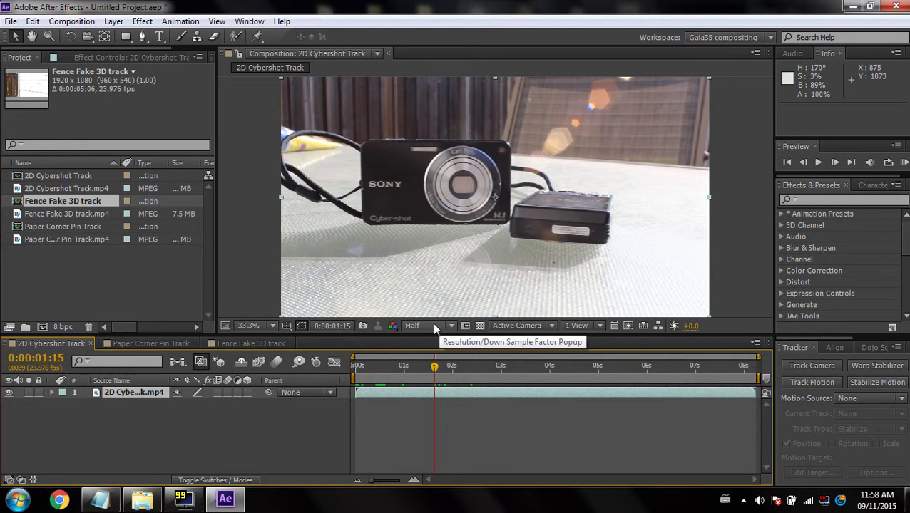
key(KP_0)
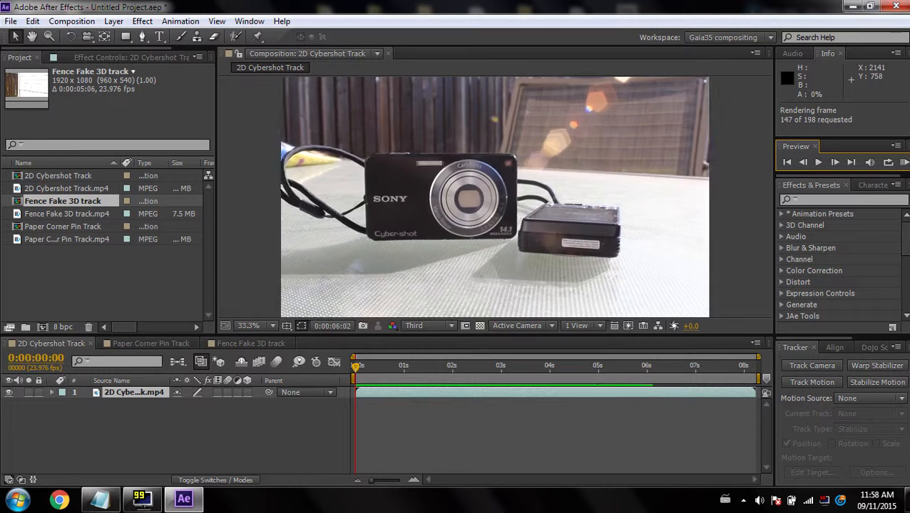
drag(467, 373, 484, 355)
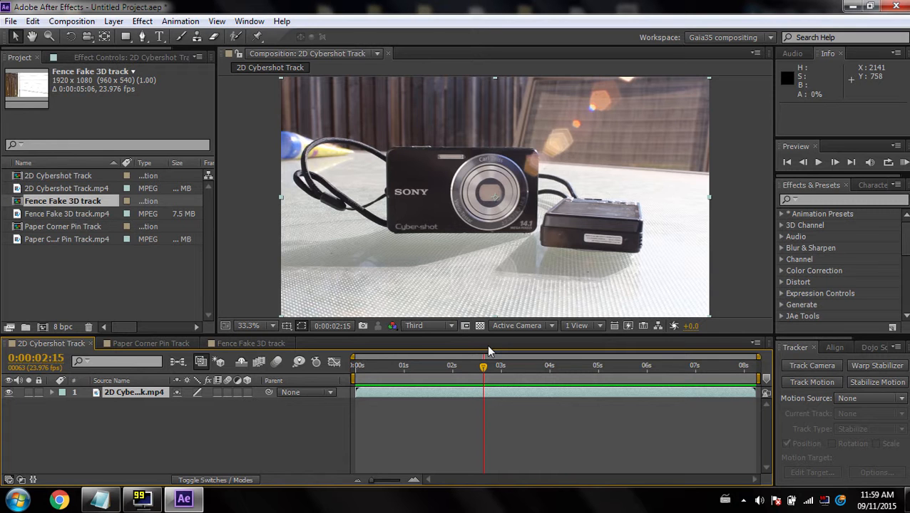
drag(483, 366, 464, 343)
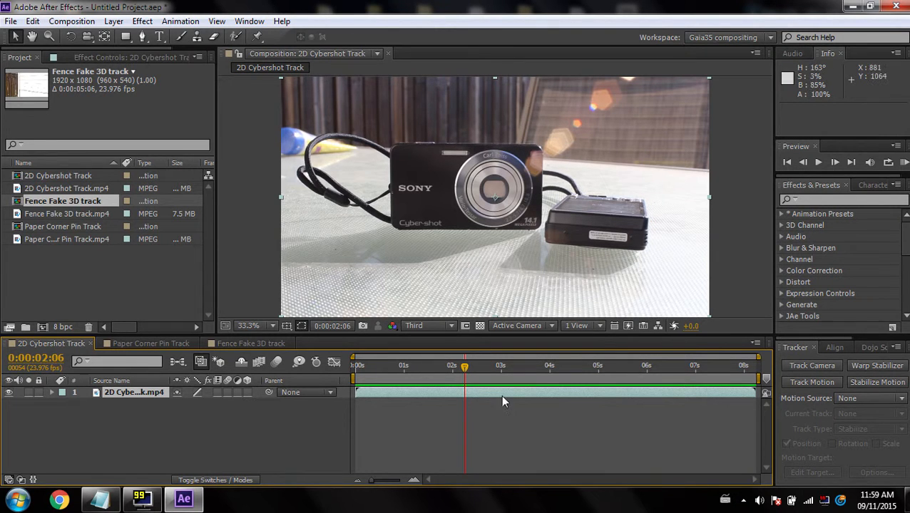
drag(464, 371, 401, 373)
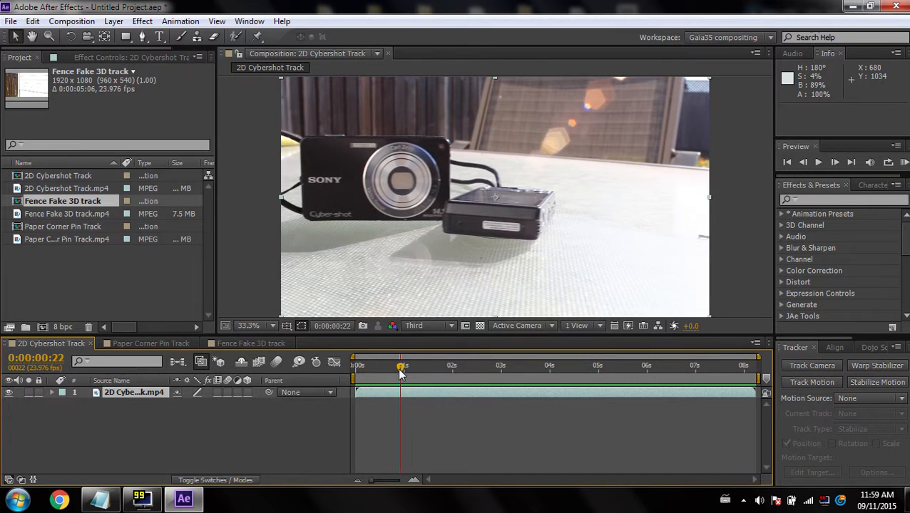
Select the 2D Cybershot Track.mp4 layer and start a Track Motion tracker on it
click(143, 392)
click(134, 401)
click(136, 393)
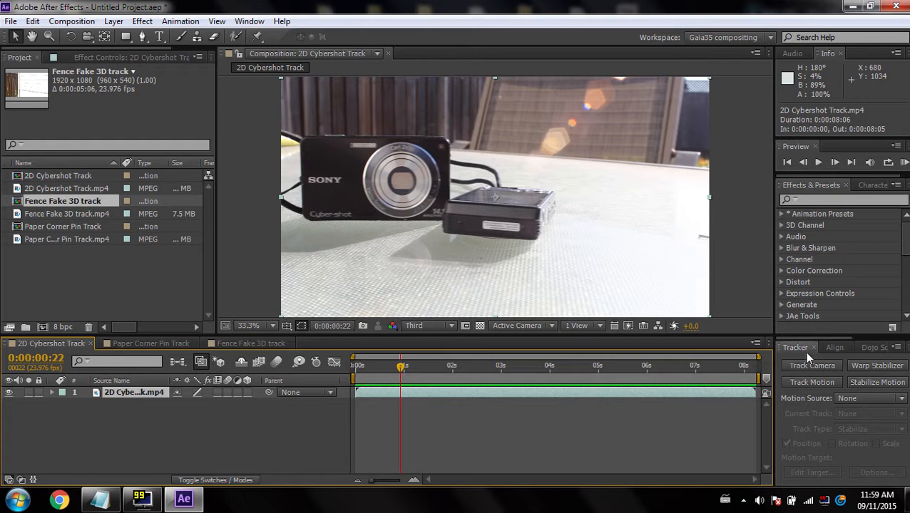
click(247, 21)
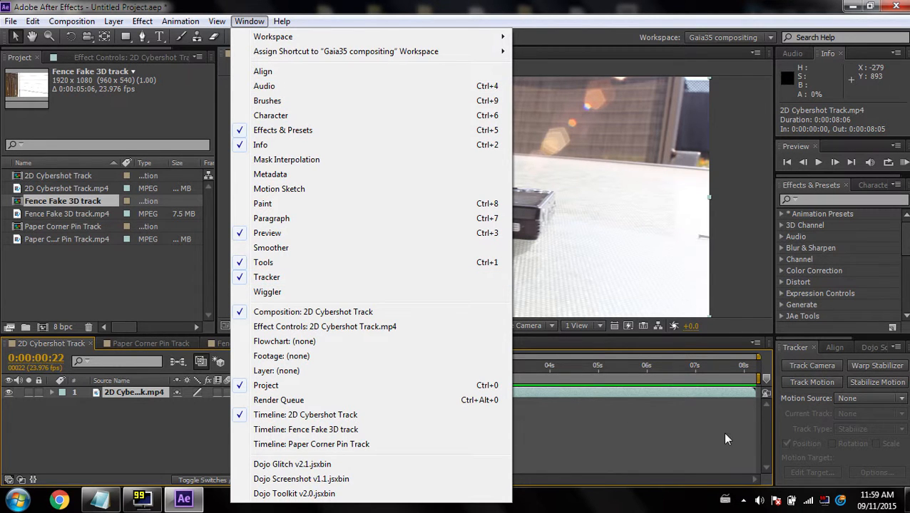
click(796, 348)
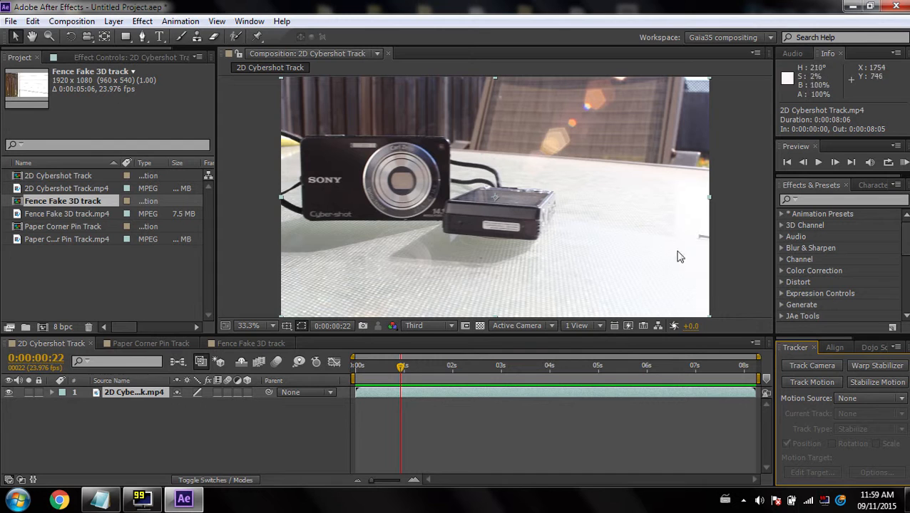
drag(789, 348, 752, 391)
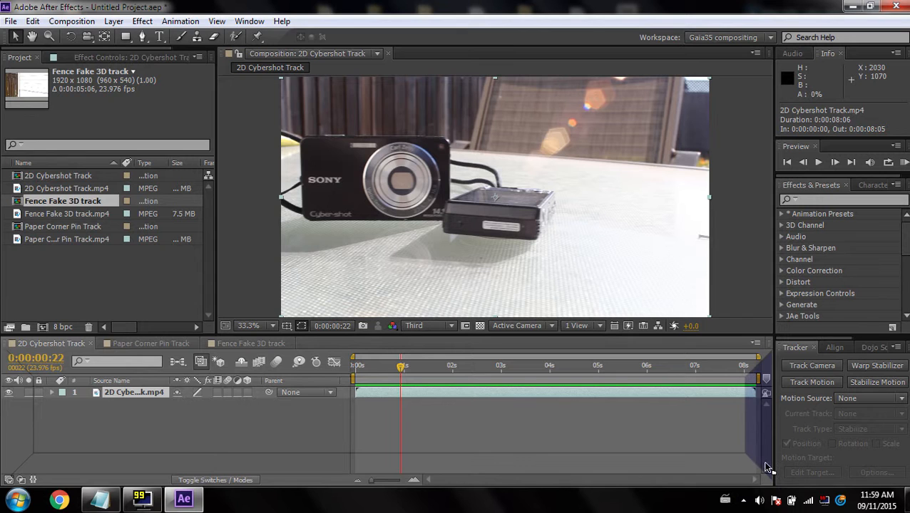
drag(758, 394, 798, 346)
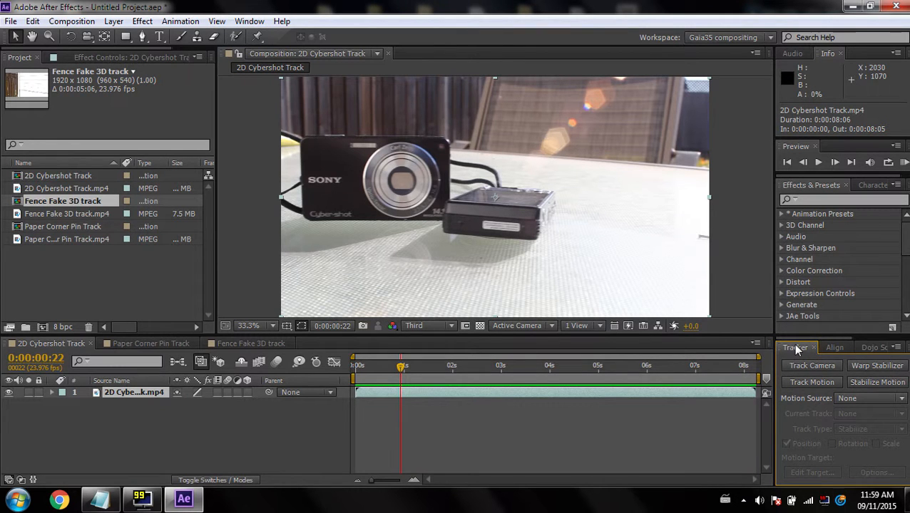
click(801, 385)
Move Track Point 1 onto the edge of the charger in the layer view
scroll(447, 159, up, 3)
drag(476, 170, 744, 258)
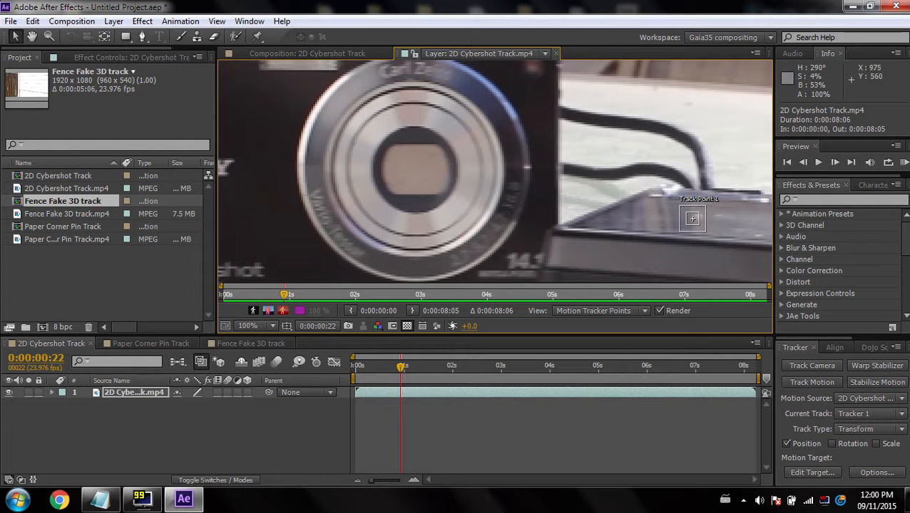
mouse_move(699, 226)
mouse_down()
mouse_move(729, 259)
mouse_move(707, 235)
mouse_up()
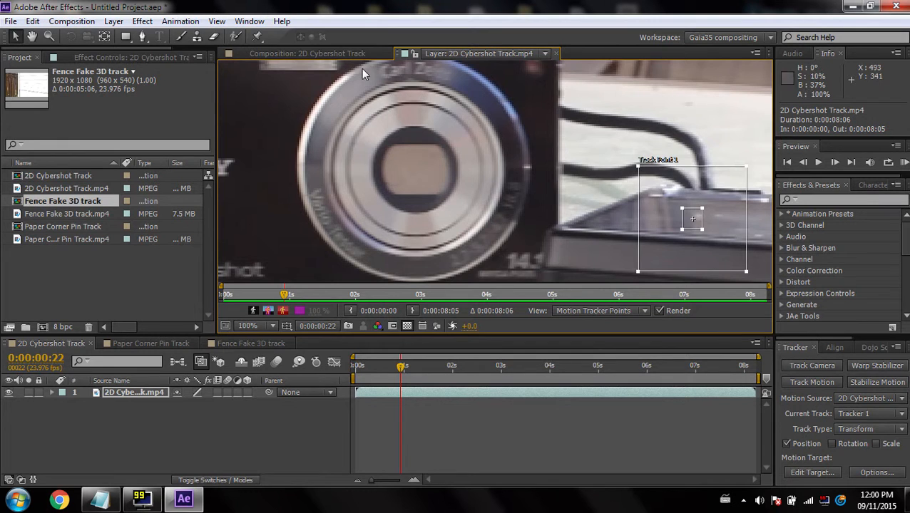
Set the composition viewer resolution to Full and return to the layer view
click(351, 54)
click(433, 326)
click(429, 357)
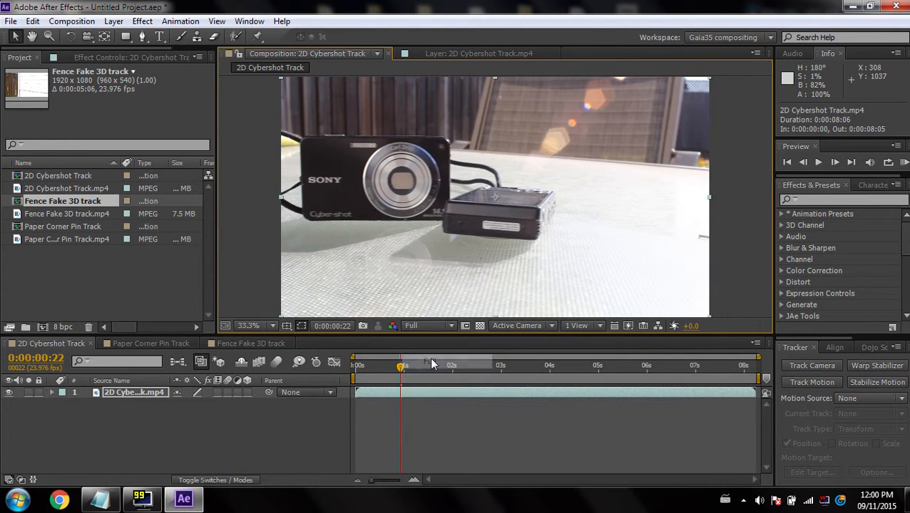
click(484, 55)
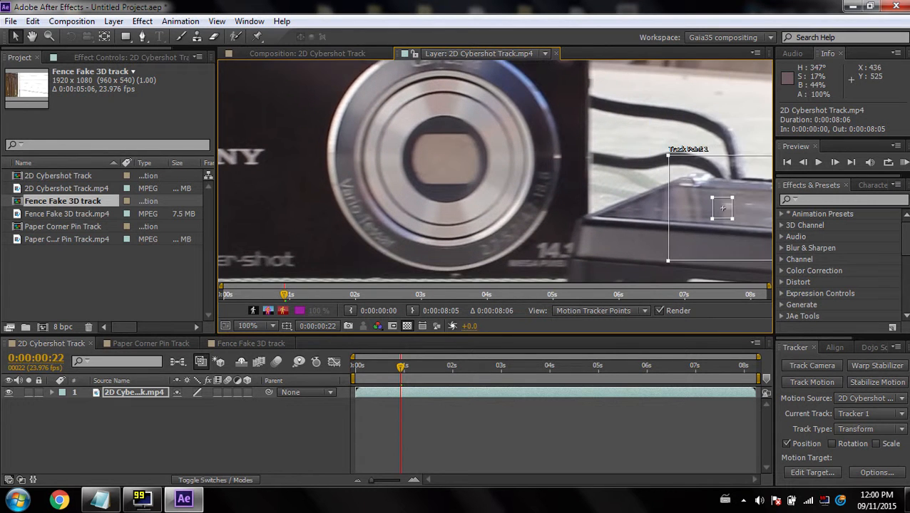
Place Track Point 1 on the SONY logo and shrink its feature region
scroll(345, 197, down, 2)
scroll(476, 217, up, 2)
drag(414, 201, 638, 191)
drag(708, 173, 561, 149)
scroll(561, 149, up, 2)
scroll(560, 149, down, 1)
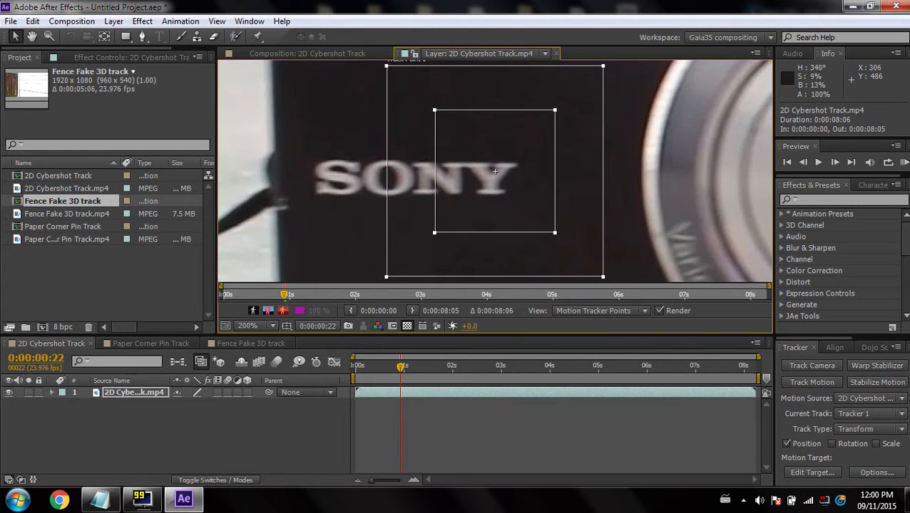
drag(554, 232, 513, 190)
scroll(495, 171, down, 1)
scroll(495, 171, up, 1)
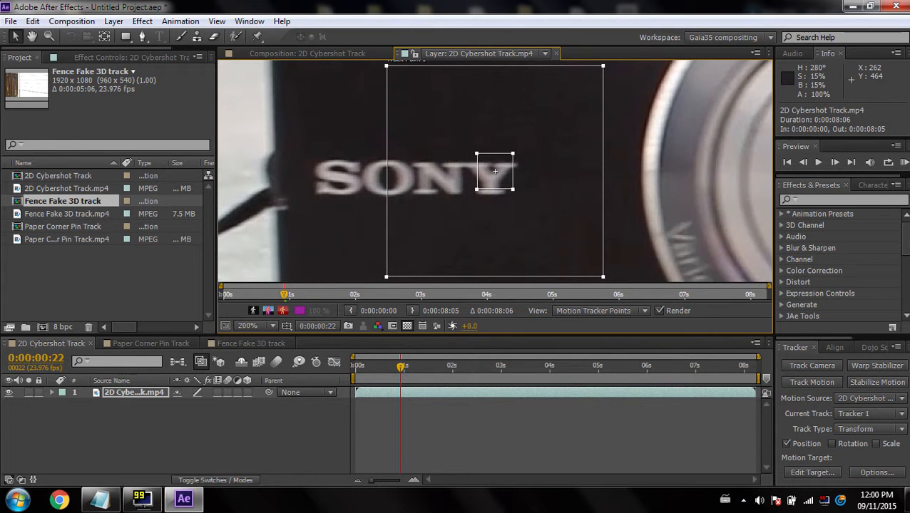
drag(494, 171, 735, 195)
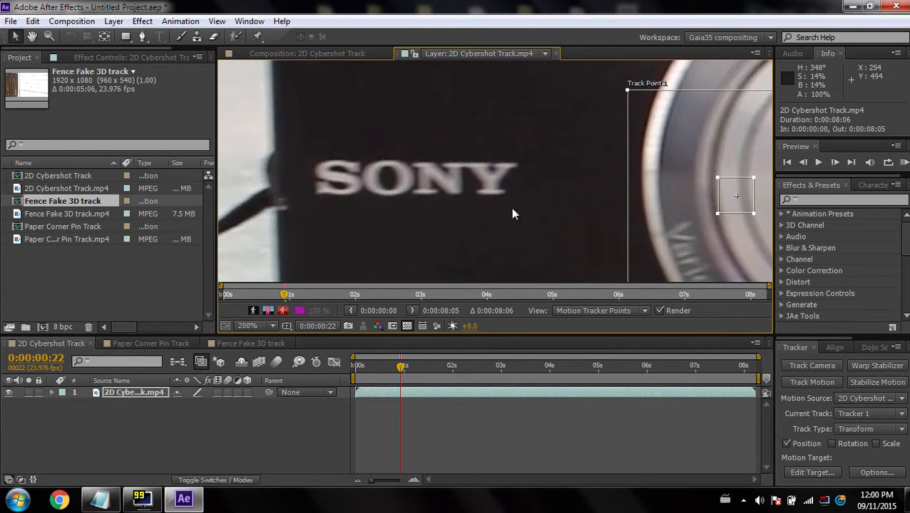
key(comma)
drag(500, 187, 379, 205)
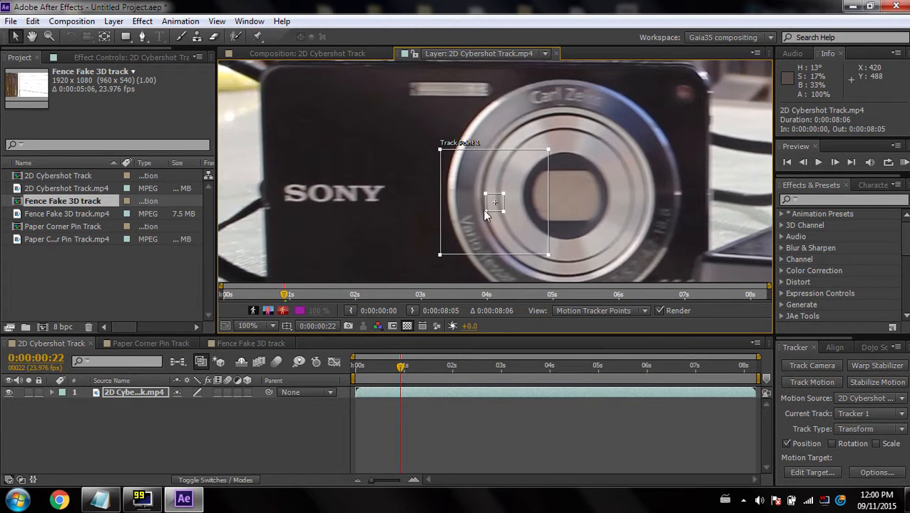
drag(484, 212, 375, 199)
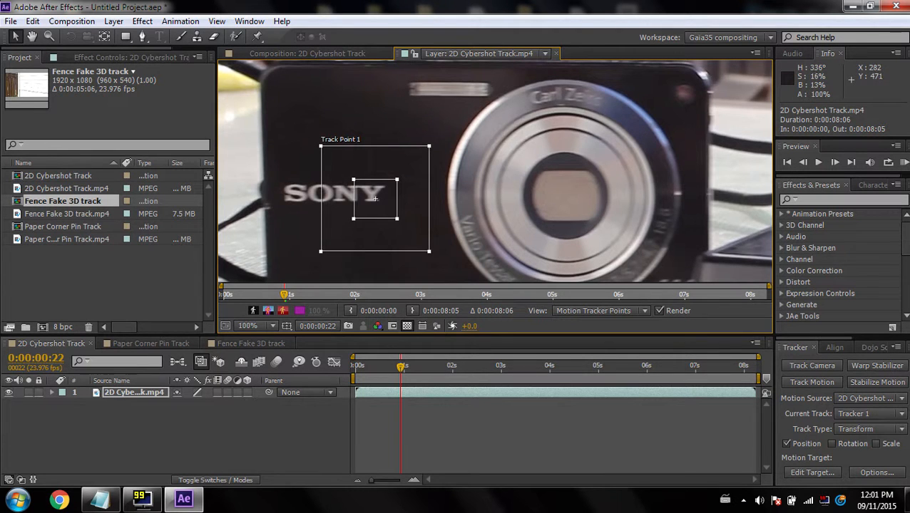
Resize the search and feature regions, placing a small feature box on the Y of SONY
scroll(375, 199, up, 4)
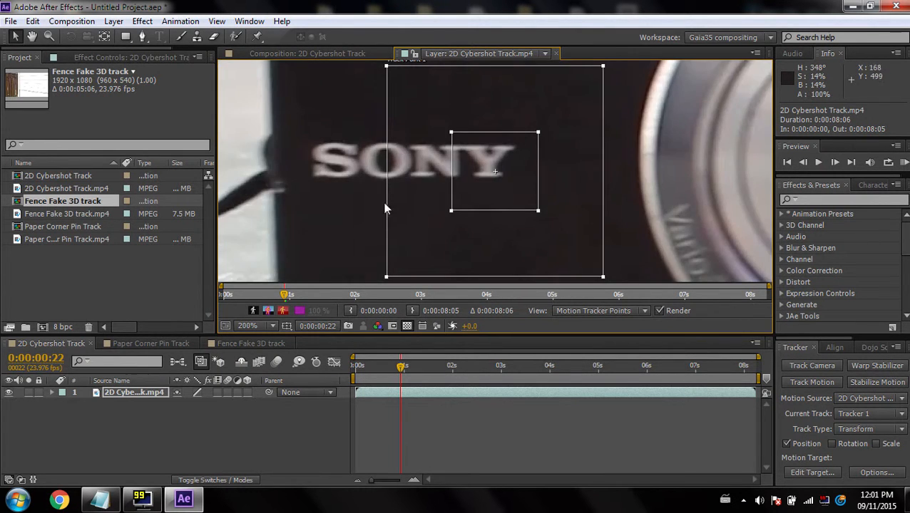
drag(469, 176, 385, 160)
scroll(382, 198, down, 4)
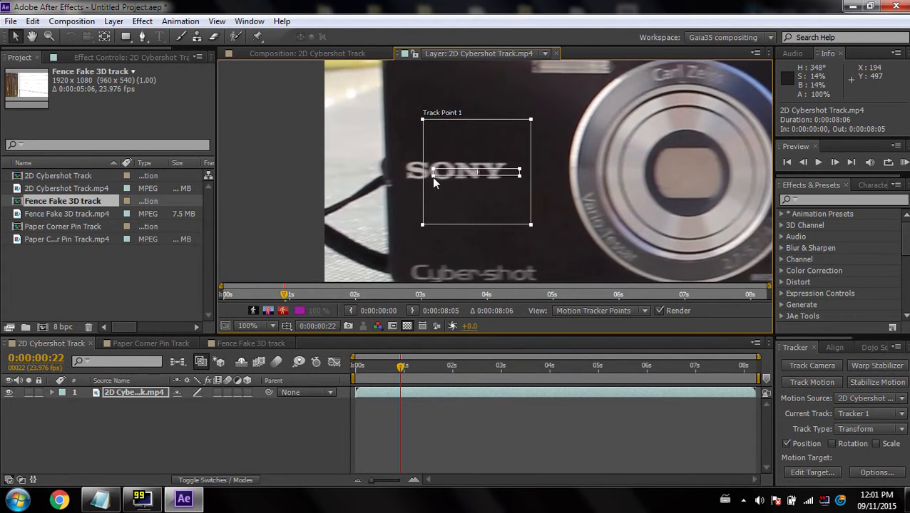
drag(443, 168, 452, 171)
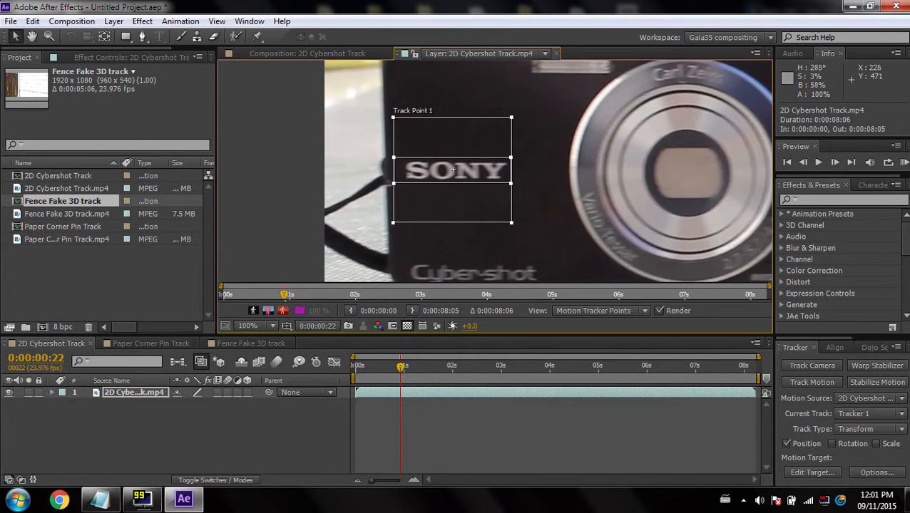
drag(512, 222, 534, 205)
scroll(452, 170, up, 2)
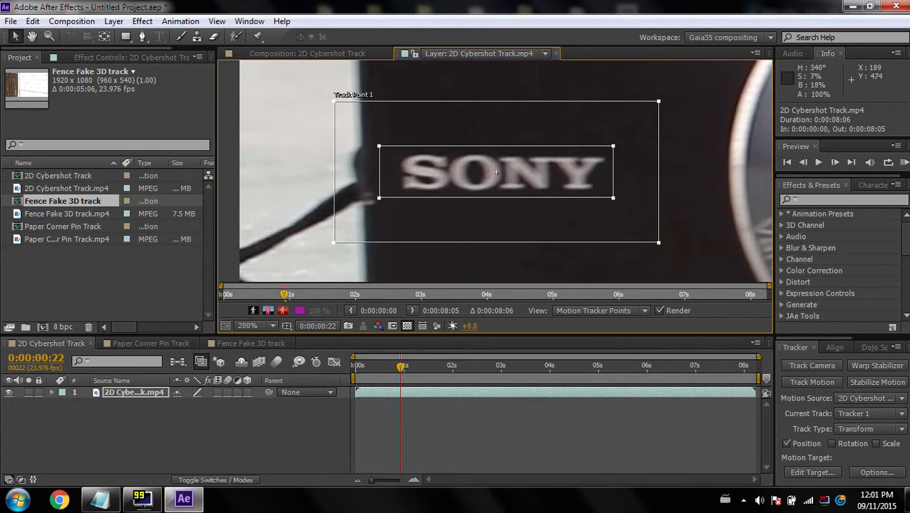
drag(497, 171, 585, 184)
drag(701, 209, 597, 197)
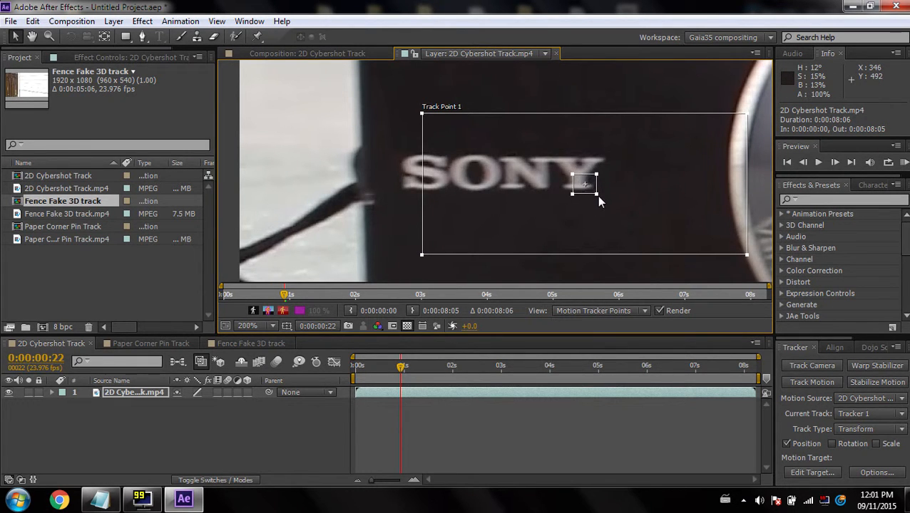
Center the feature region on the top of the Y and shrink the search region around it
key(period)
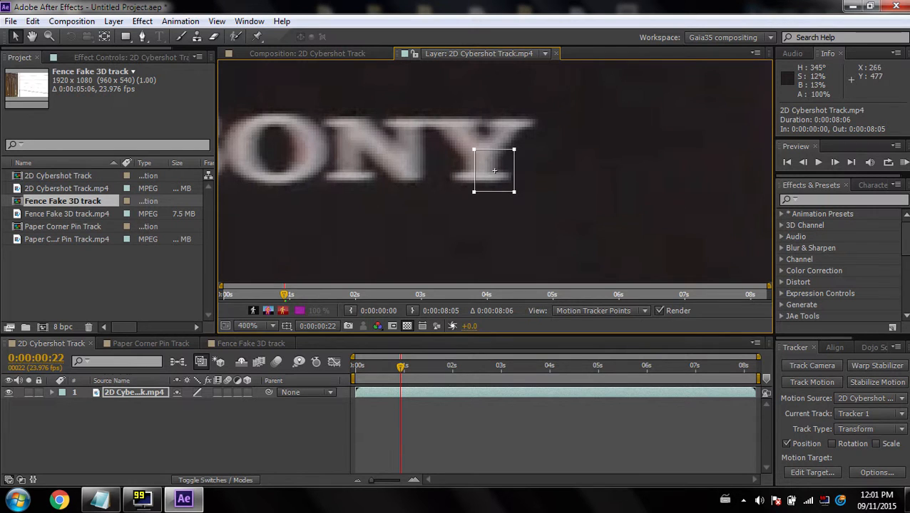
drag(493, 170, 497, 146)
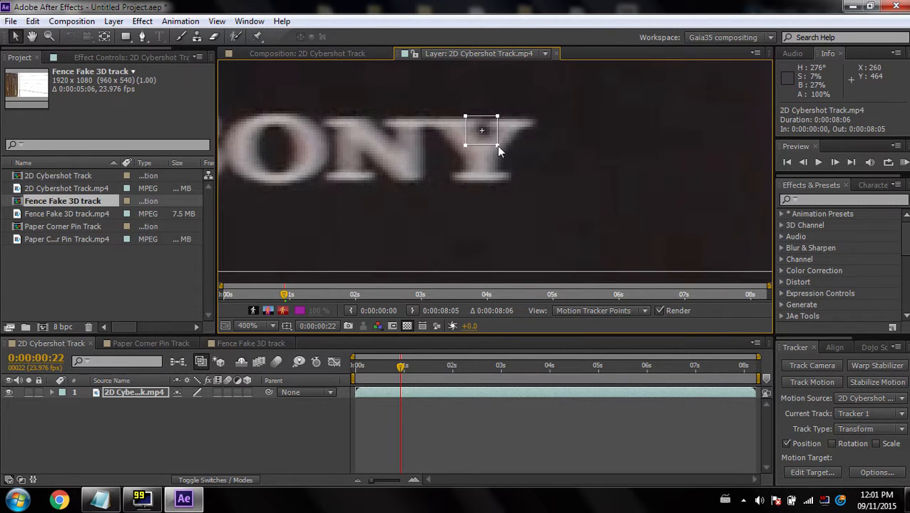
key(comma)
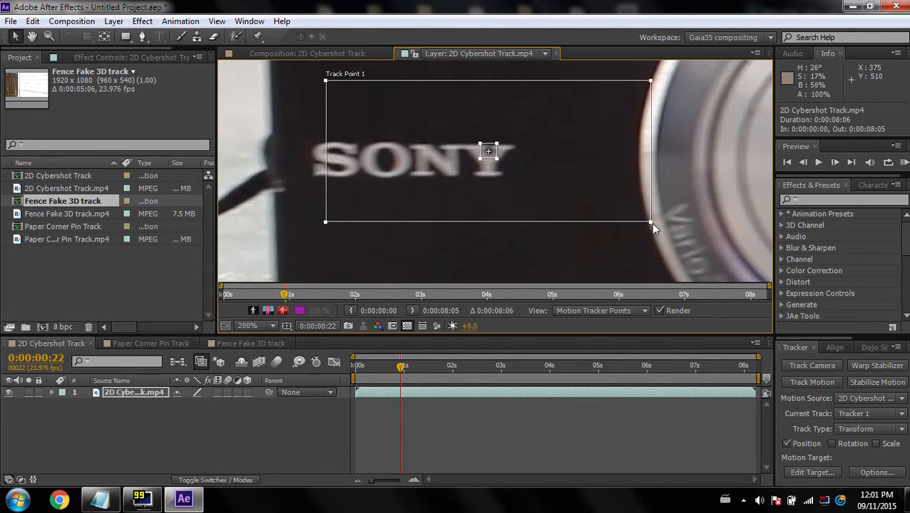
drag(647, 222, 571, 216)
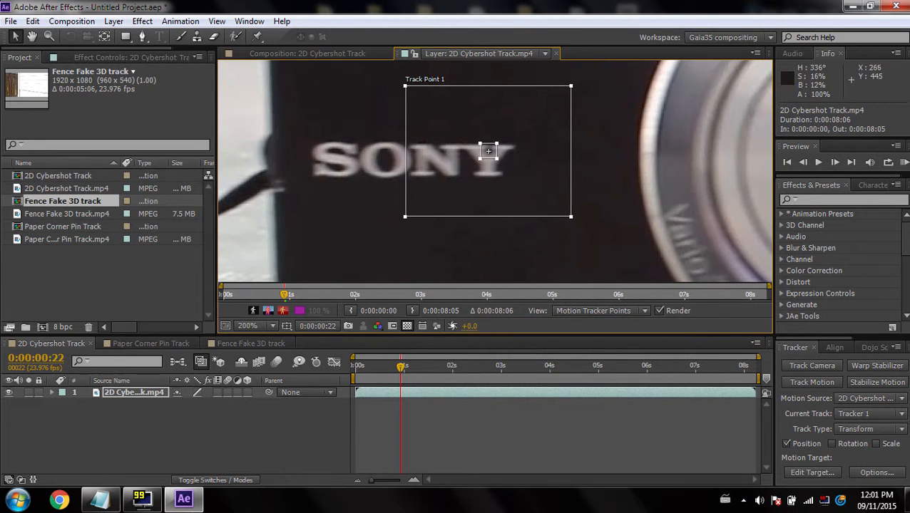
scroll(488, 151, down, 2)
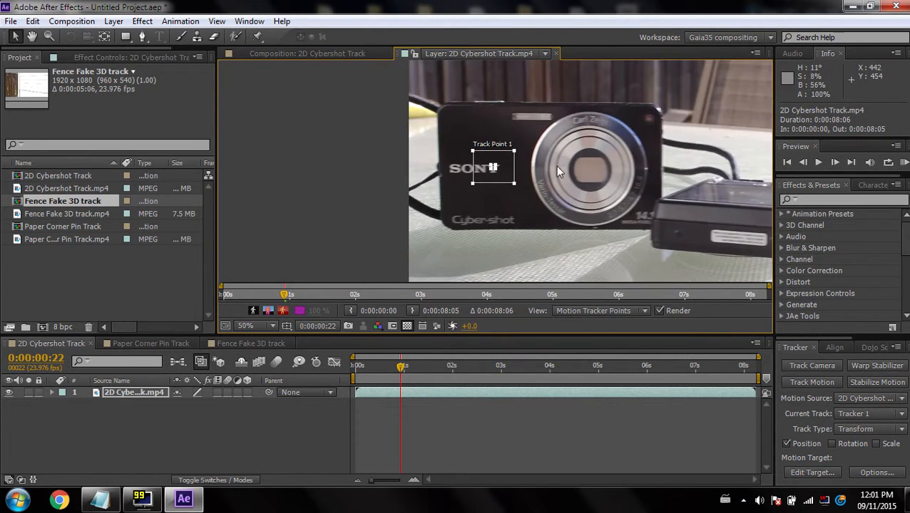
scroll(559, 168, up, 1)
scroll(501, 214, down, 2)
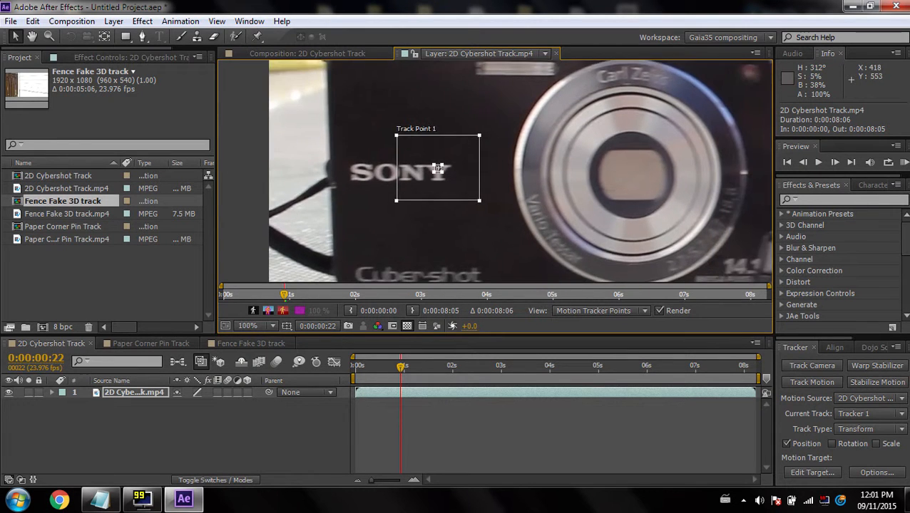
scroll(553, 204, right, 1)
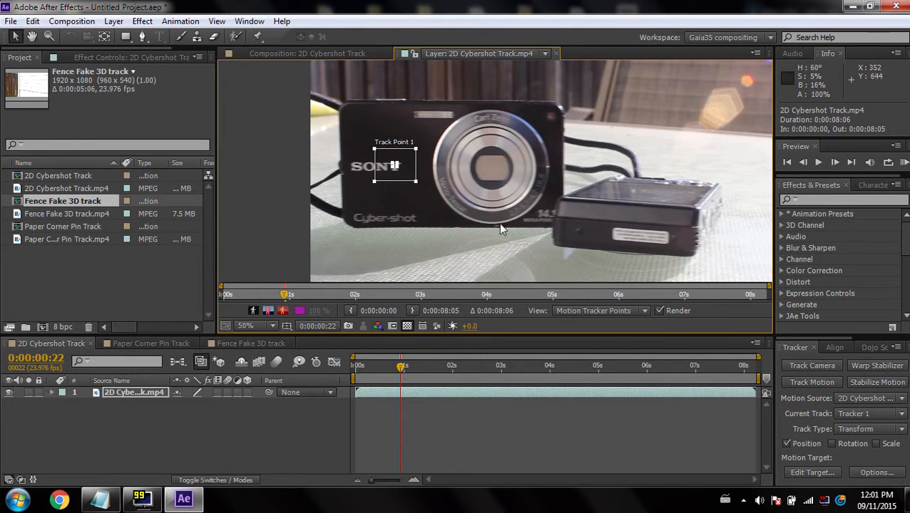
Expand the Tracker panel to reveal the Analyze controls and analyze one frame forward
drag(817, 336, 819, 313)
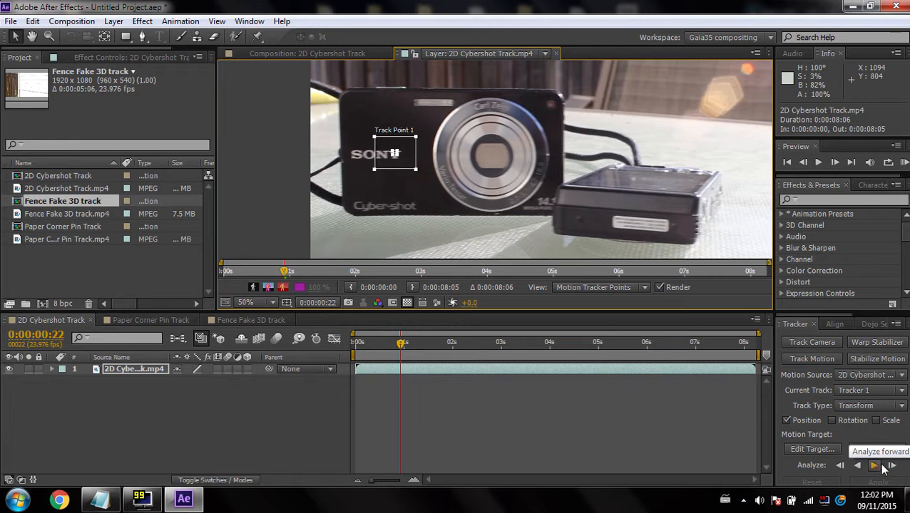
click(892, 465)
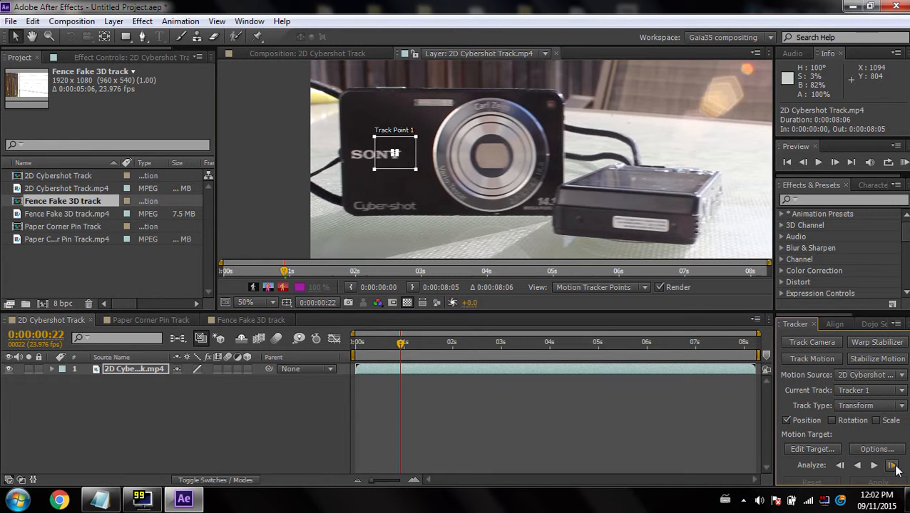
Check Track Point 1 on the SONY logo, then analyze forward and stop around 0:00:01:09
scroll(366, 149, up, 4)
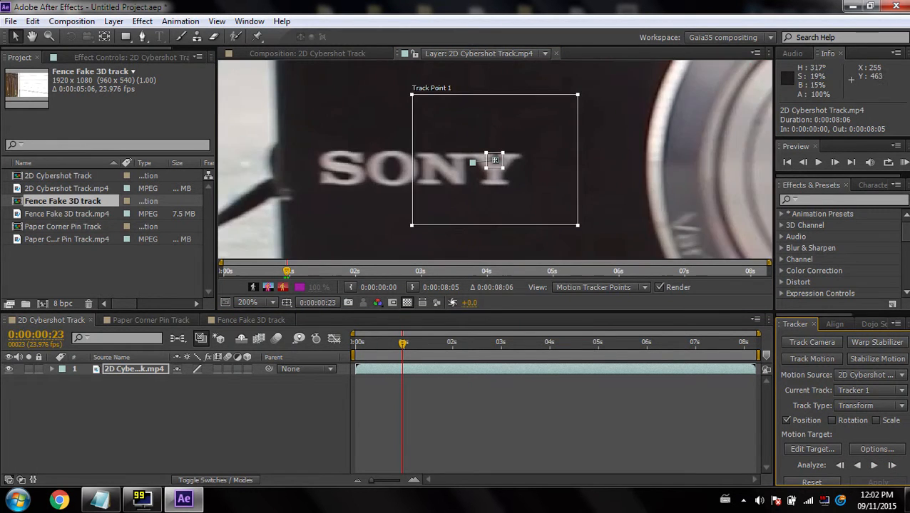
scroll(494, 160, down, 2)
scroll(494, 157, up, 4)
scroll(495, 160, down, 2)
scroll(605, 213, down, 2)
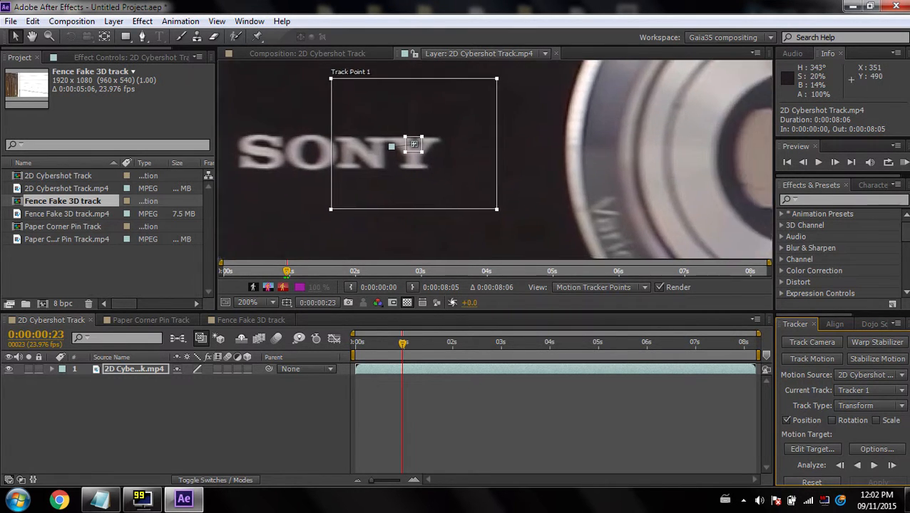
click(875, 466)
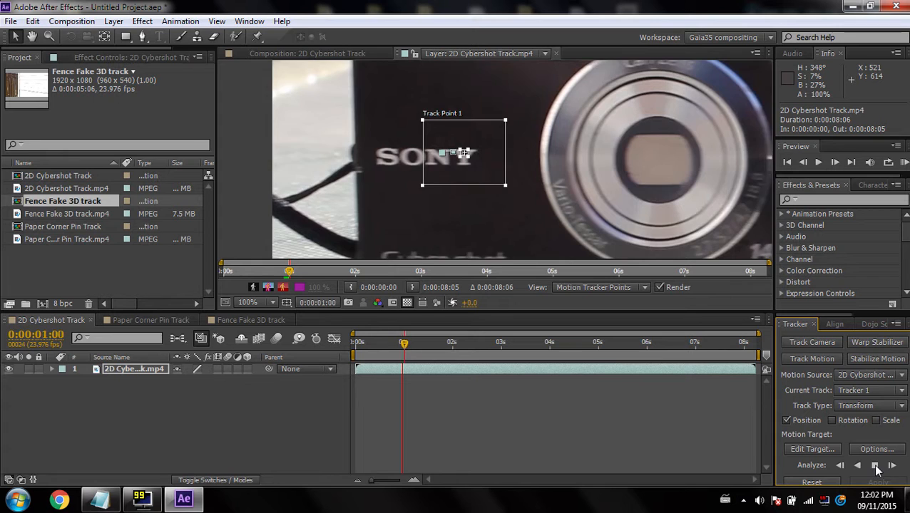
click(872, 464)
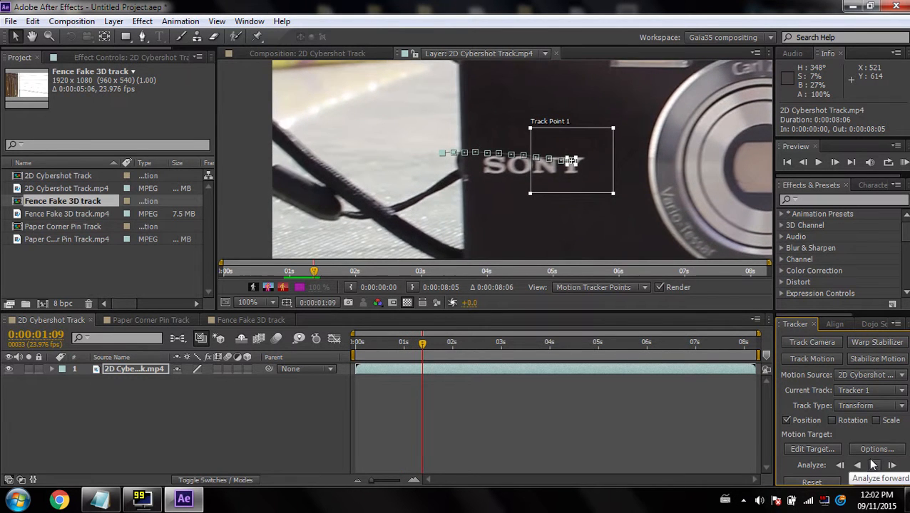
Realign the feature region on the Y of SONY and analyze forward, stopping around 0:00:02:03
scroll(606, 156, up, 3)
scroll(494, 158, down, 4)
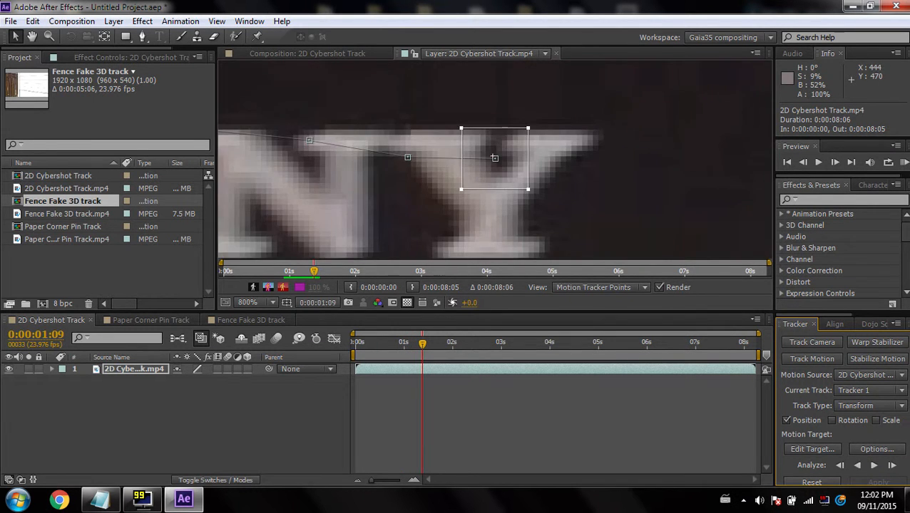
drag(576, 214, 528, 195)
click(875, 466)
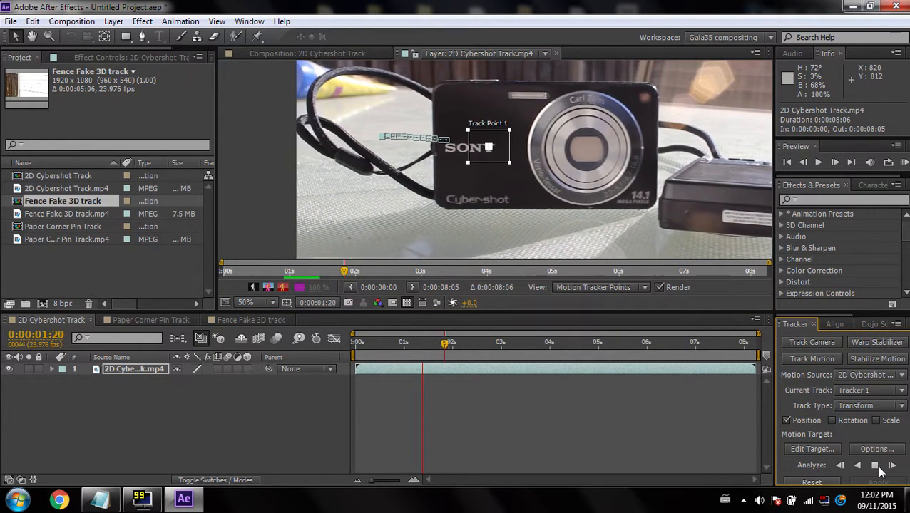
click(875, 466)
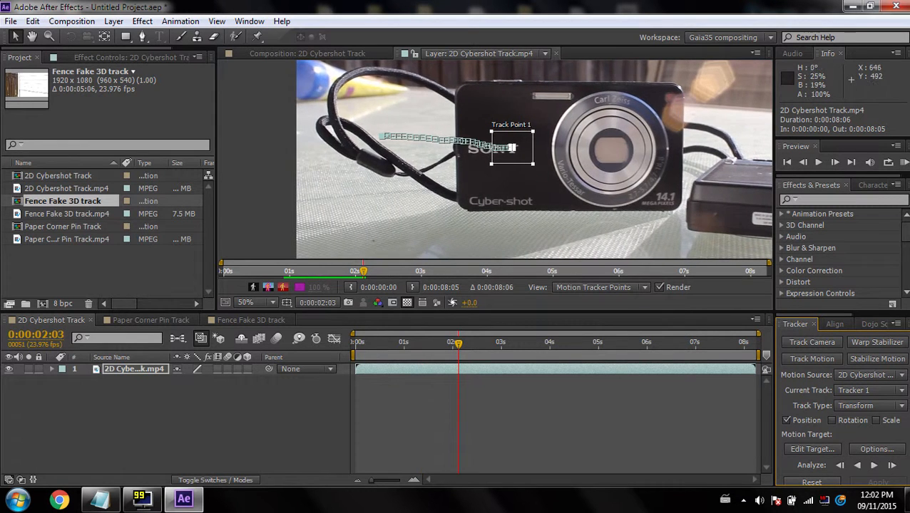
Resume forward analysis and stop it around 0:00:02:10
scroll(505, 159, up, 4)
click(875, 466)
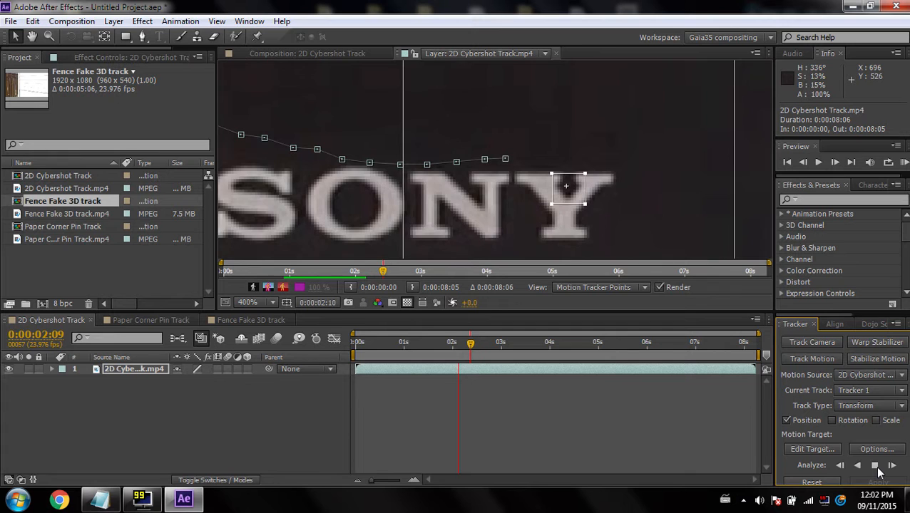
click(873, 464)
Realign Track Point 1 on the Y with a larger search region and analyze forward to about 0:00:03:05
scroll(430, 214, down, 1)
drag(430, 214, 545, 217)
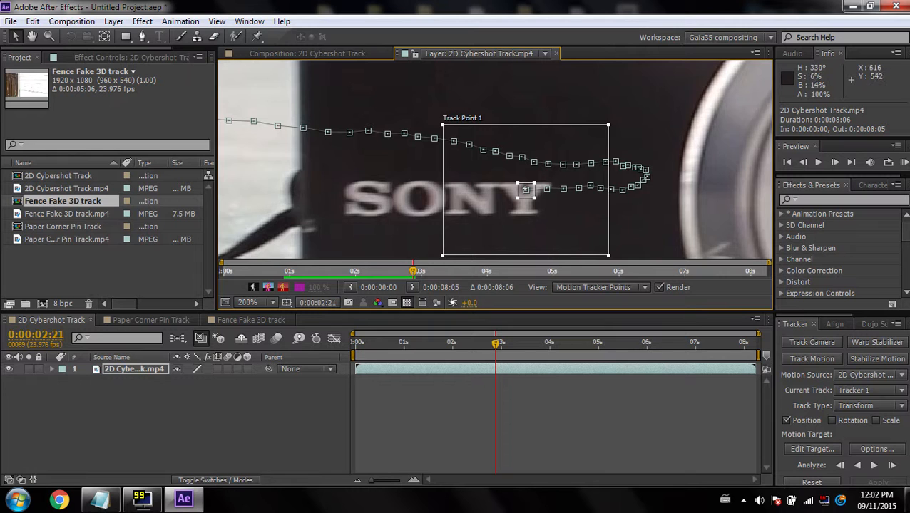
scroll(497, 162, down, 1)
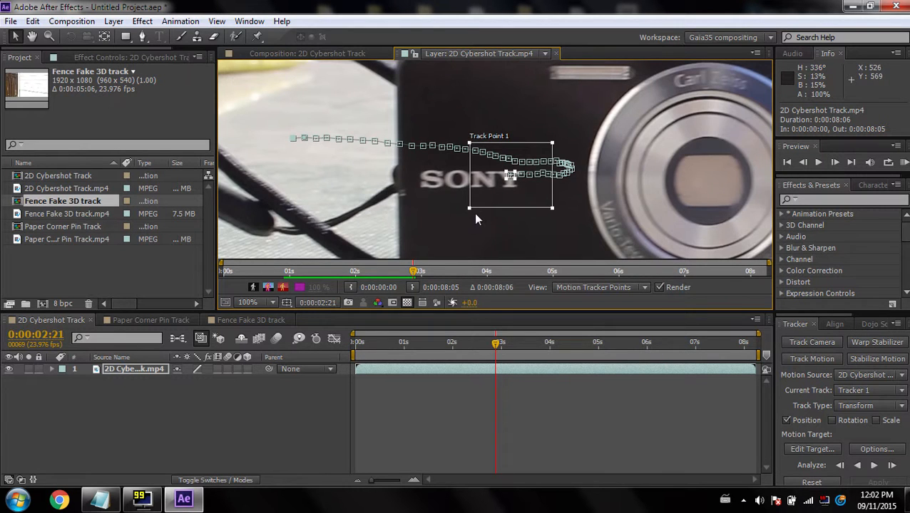
drag(468, 207, 441, 228)
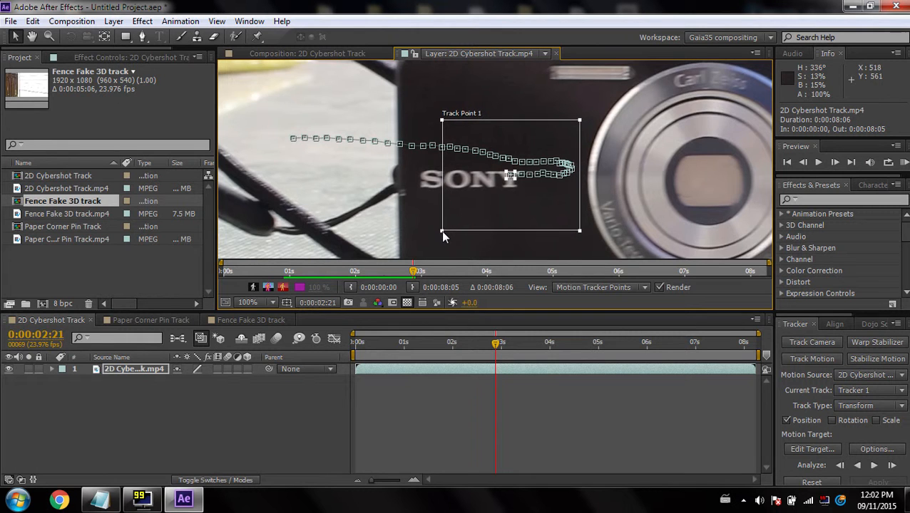
scroll(517, 185, up, 1)
scroll(495, 158, down, 1)
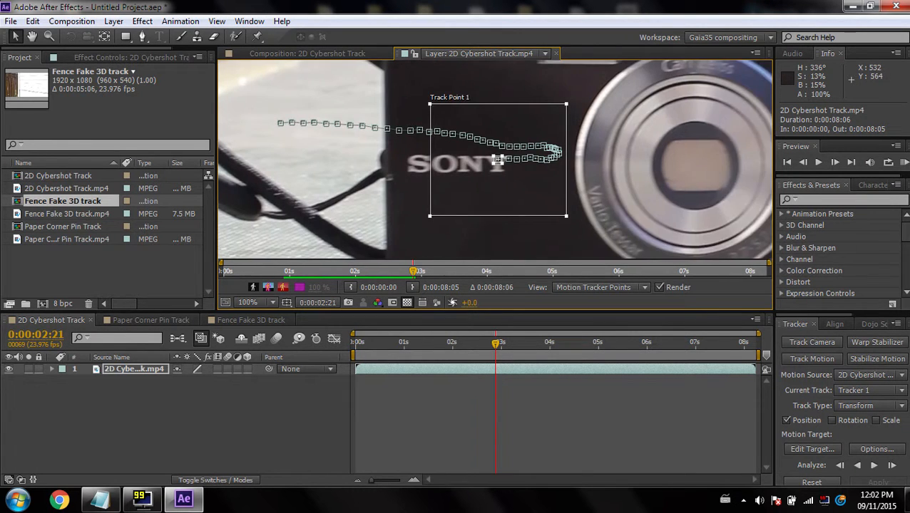
drag(495, 158, 553, 155)
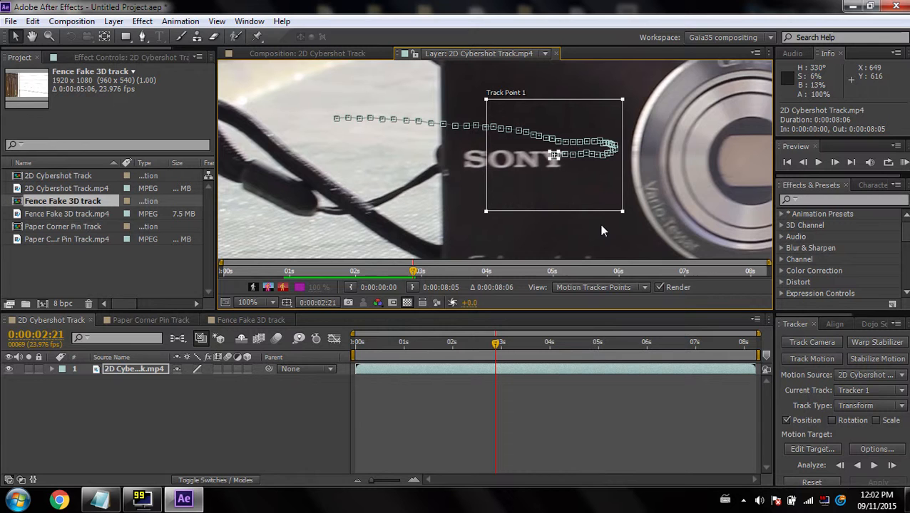
click(875, 465)
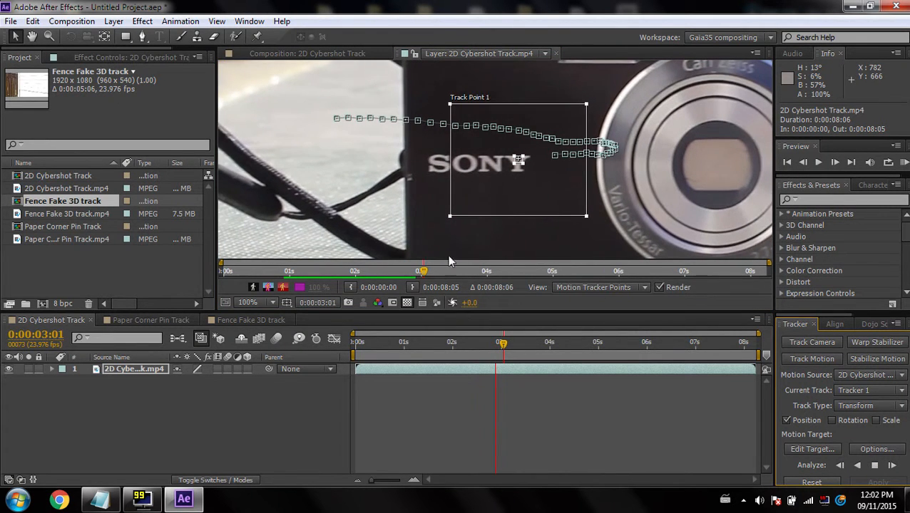
key(Escape)
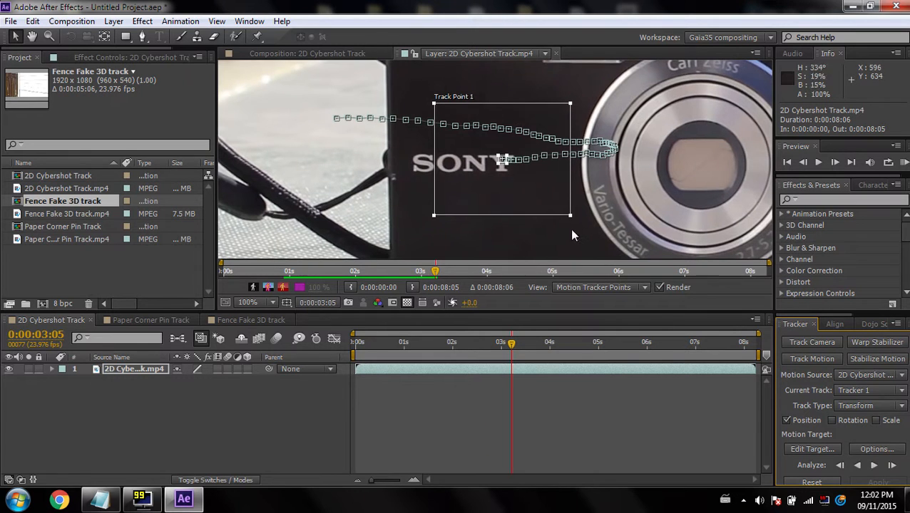
Shrink the search region around the Y and resume forward analysis
drag(572, 220, 545, 202)
click(874, 466)
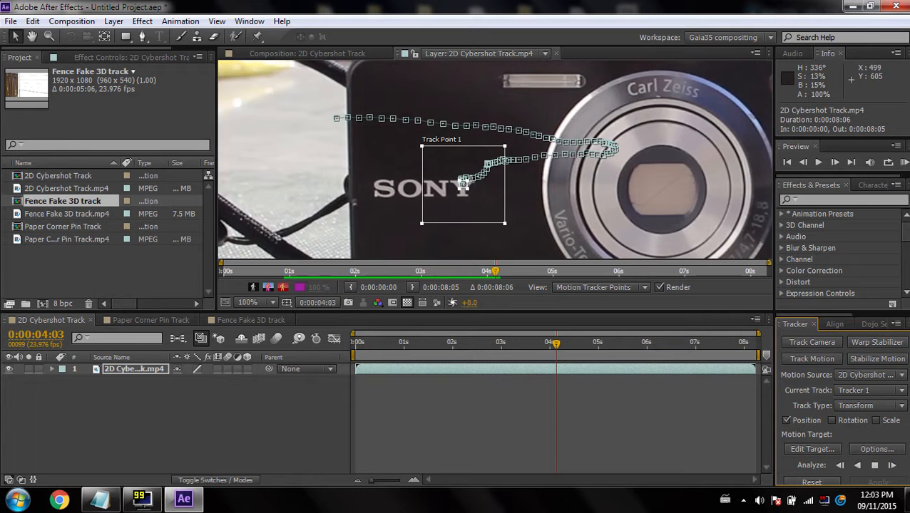
Realign Track Point 1 on the Y at 0:00:04:03 and analyze forward to the end of the clip
scroll(464, 184, up, 4)
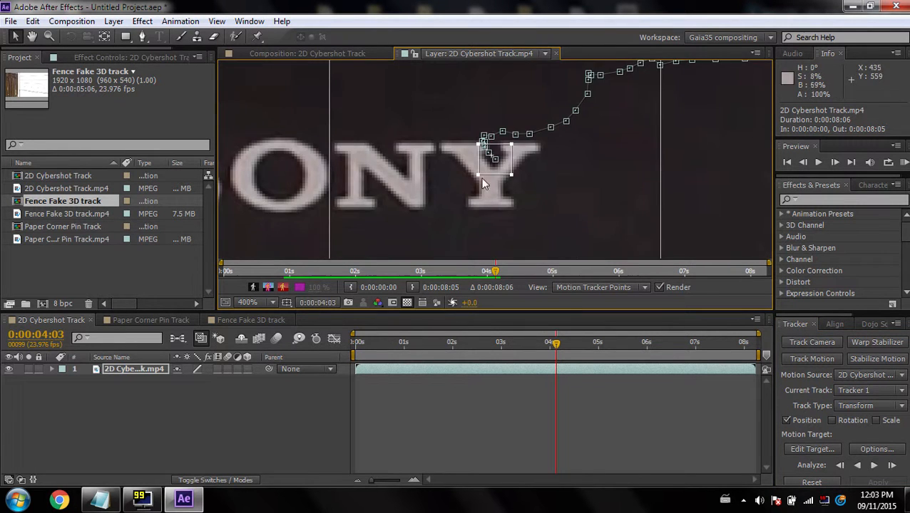
scroll(517, 187, down, 4)
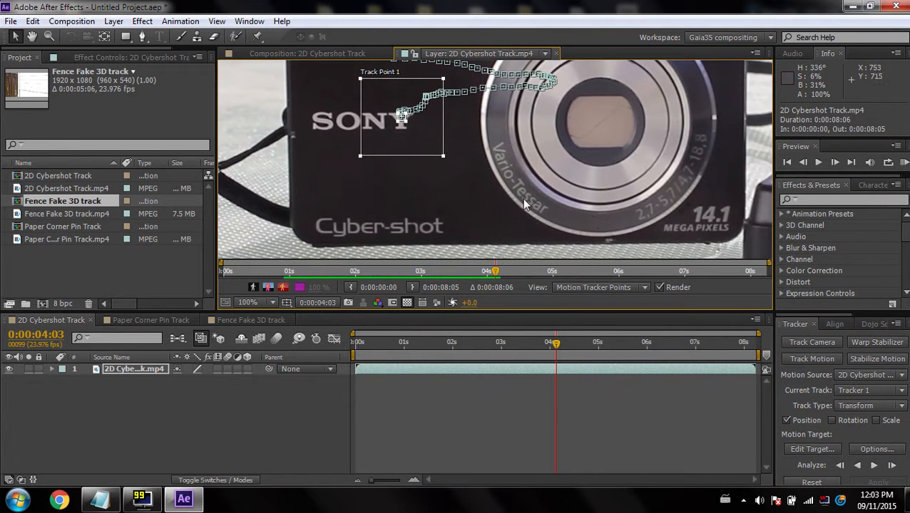
drag(389, 146, 435, 214)
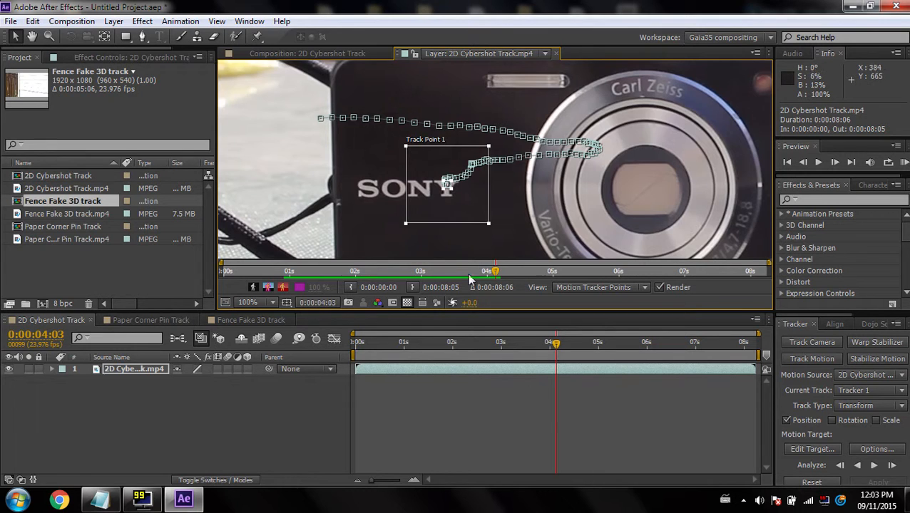
scroll(466, 233, up, 4)
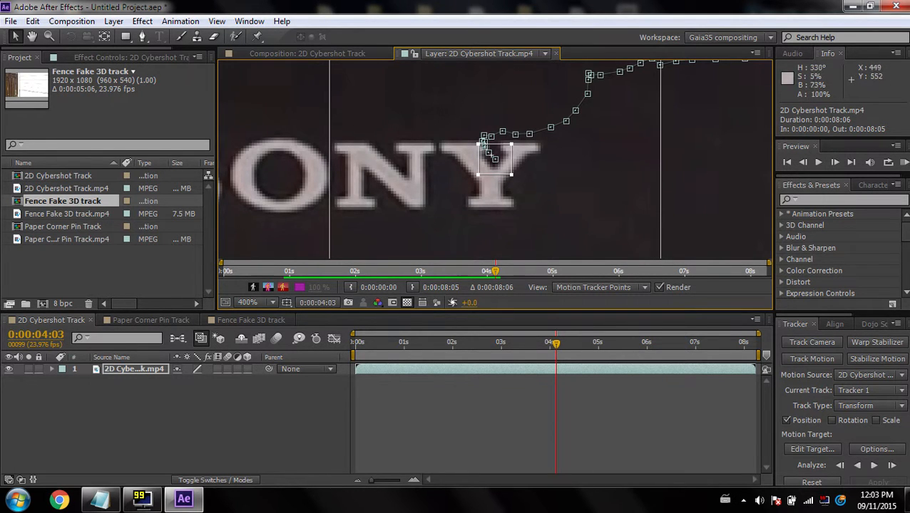
scroll(488, 151, down, 2)
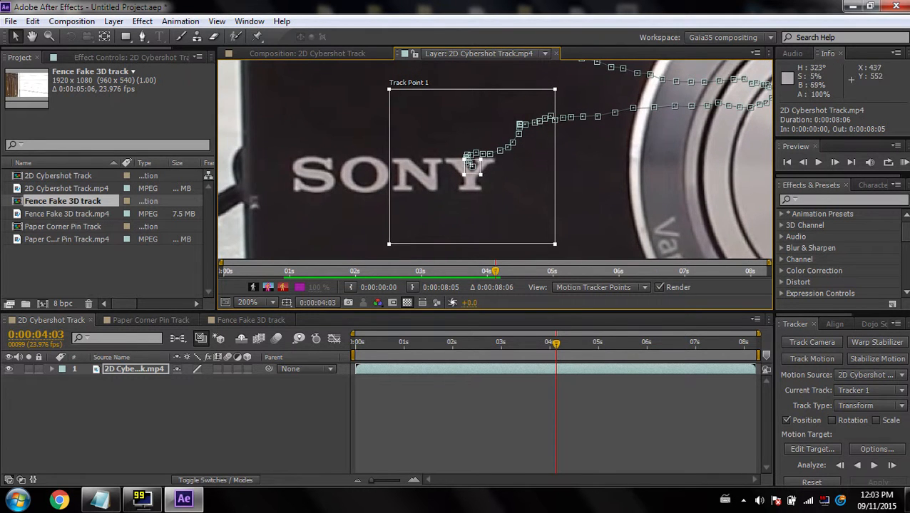
scroll(470, 166, down, 2)
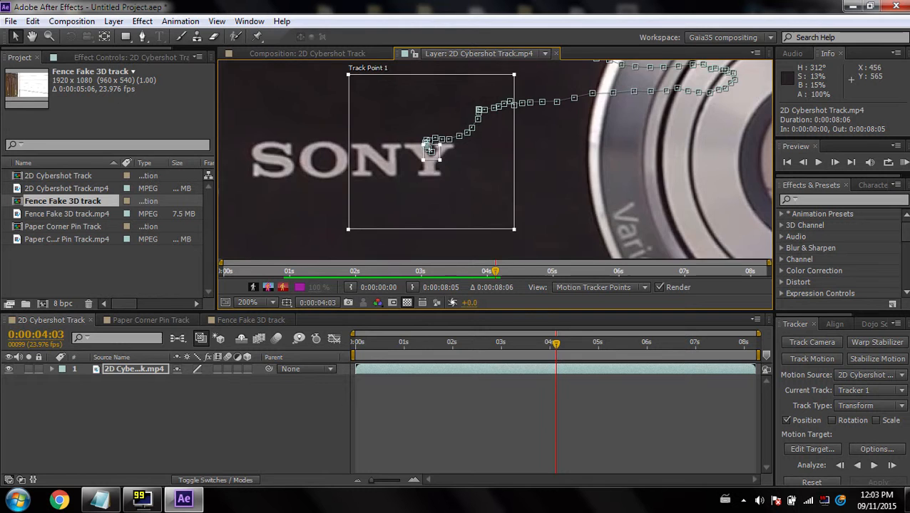
mouse_move(605, 172)
mouse_down()
mouse_move(511, 195)
mouse_move(682, 251)
mouse_move(588, 181)
mouse_move(637, 287)
mouse_move(560, 107)
mouse_move(692, 109)
mouse_move(658, 164)
mouse_move(502, 139)
mouse_move(615, 180)
mouse_up()
scroll(529, 196, up, 2)
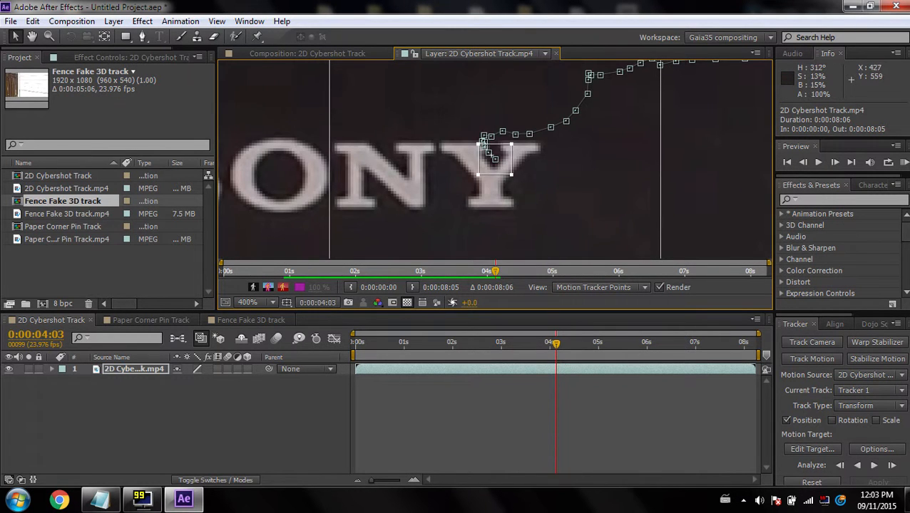
scroll(496, 151, down, 1)
scroll(428, 153, down, 1)
drag(453, 158, 403, 158)
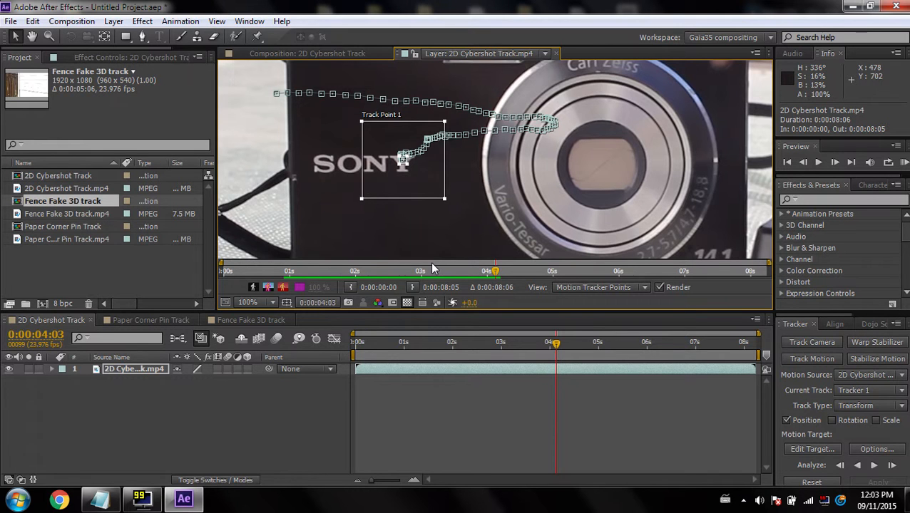
drag(417, 216, 378, 220)
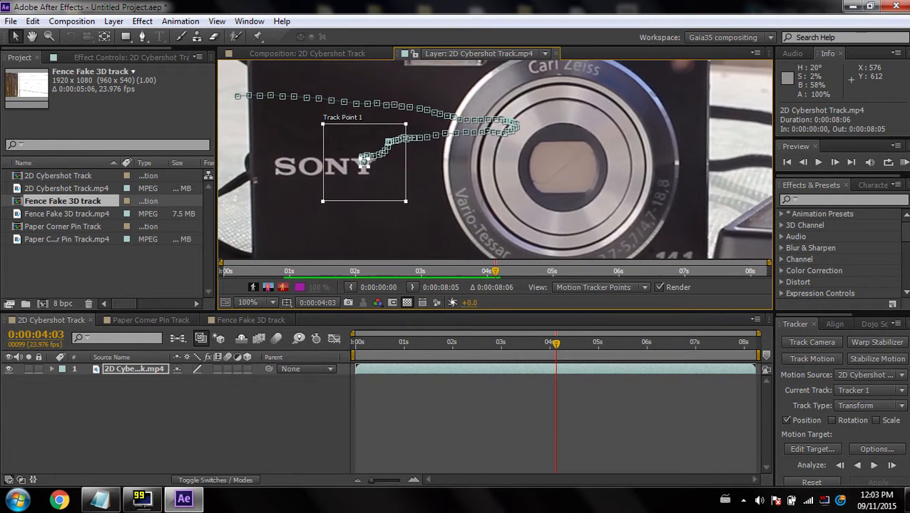
click(874, 465)
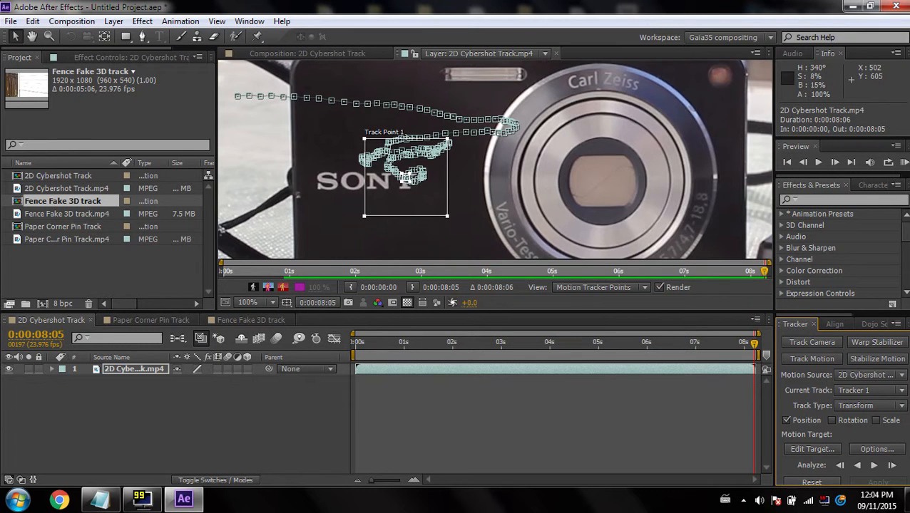
Return to the starting frame and analyze Track Point 1 backward toward the start of the clip
drag(750, 348, 411, 331)
drag(234, 152, 422, 191)
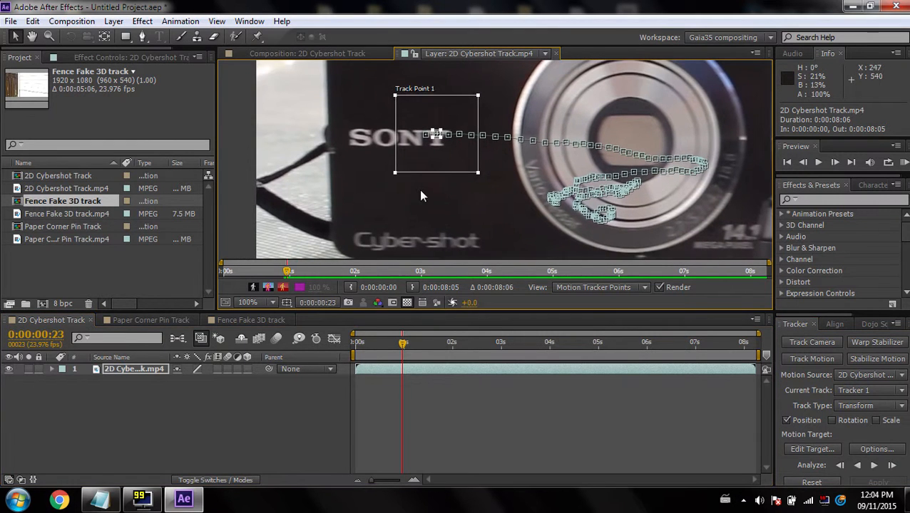
scroll(378, 145, up, 1)
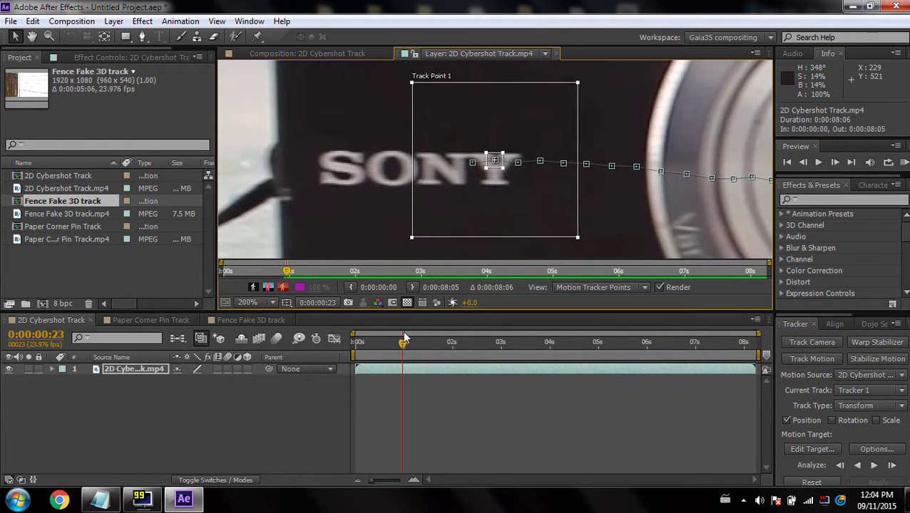
key(Page_Up)
key(comma)
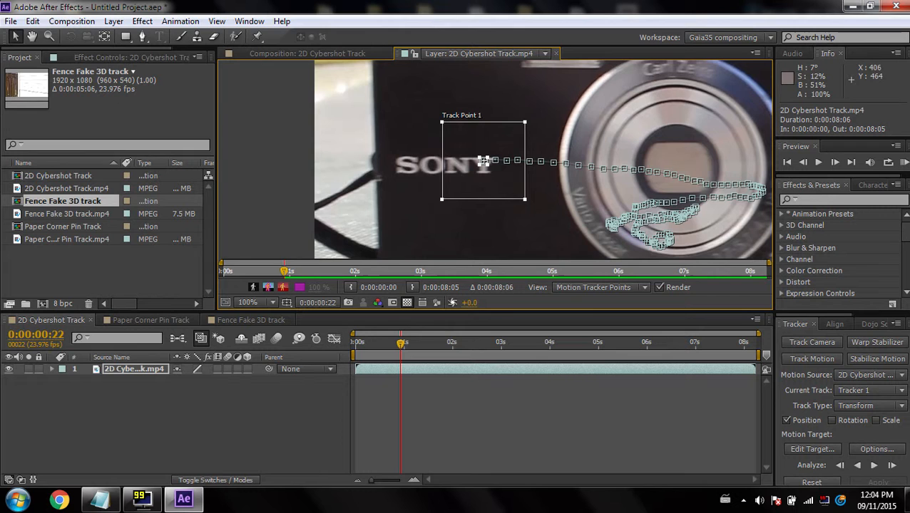
click(840, 466)
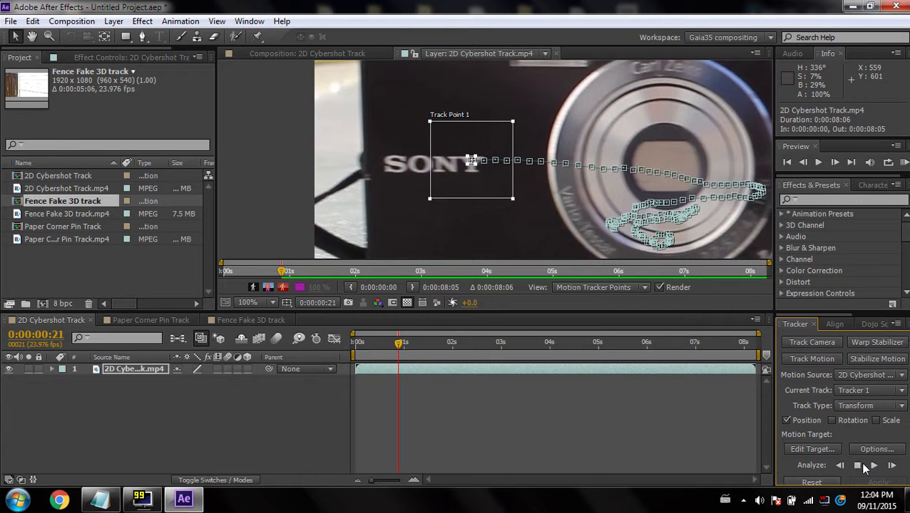
click(854, 464)
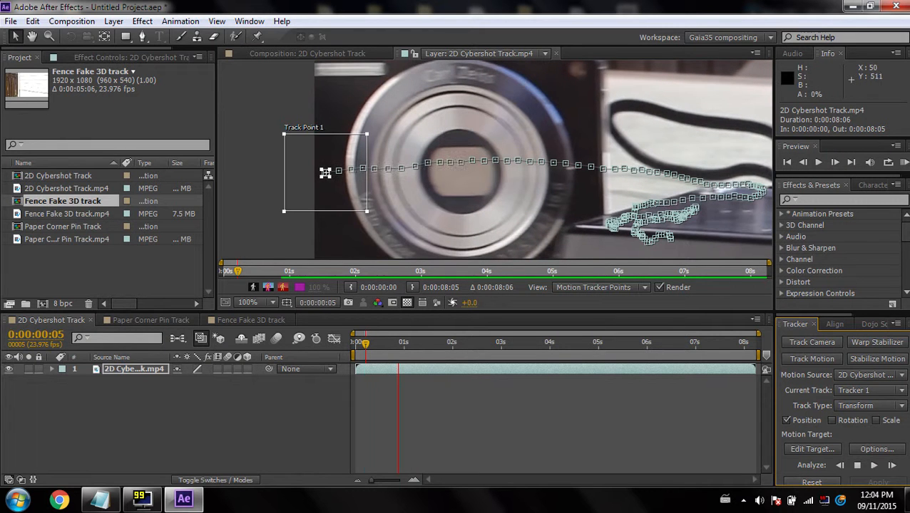
drag(446, 190, 237, 174)
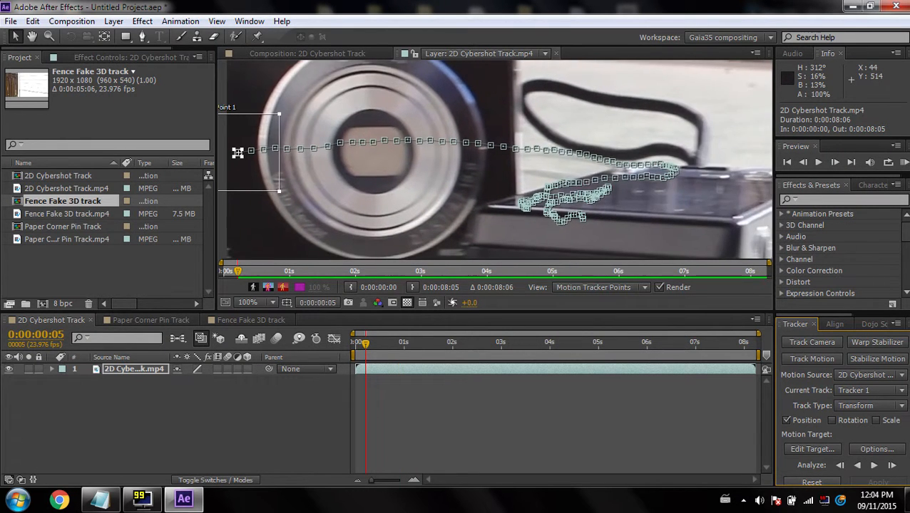
scroll(428, 182, down, 1)
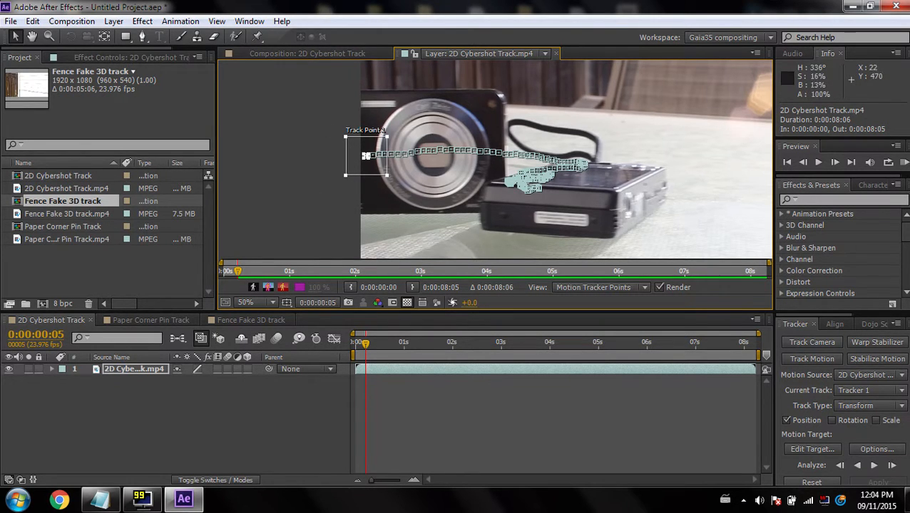
Inspect Track Point 1's tracked path on the Y by zooming the layer view and stepping forward through frames
scroll(371, 168, up, 1)
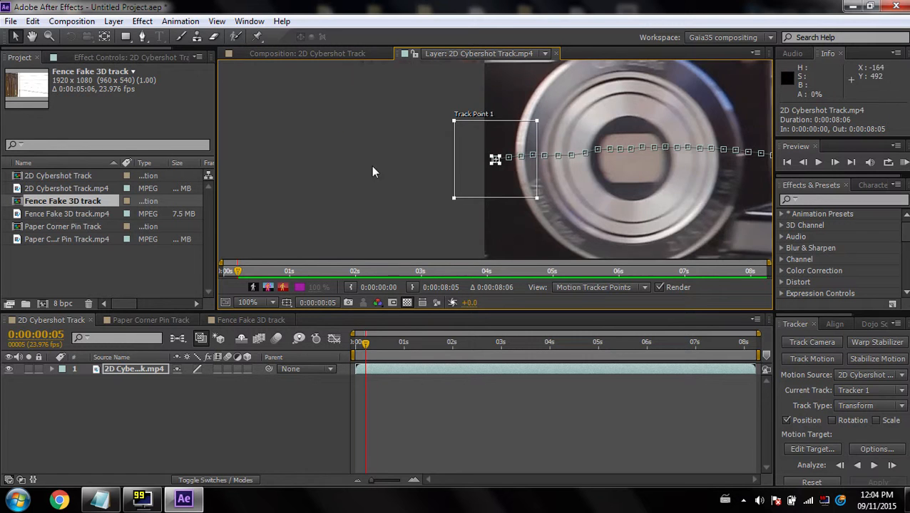
scroll(572, 201, down, 1)
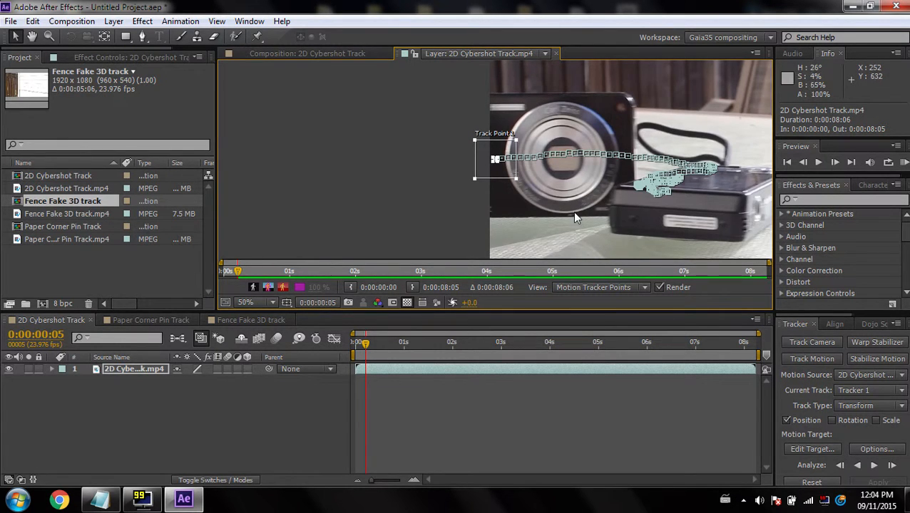
key(Page_Down)
key(Page_Down)
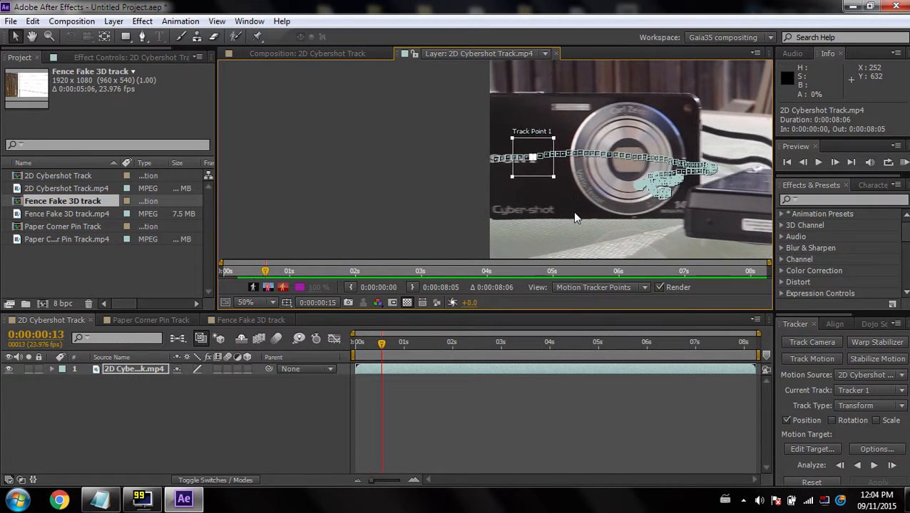
drag(579, 224, 349, 197)
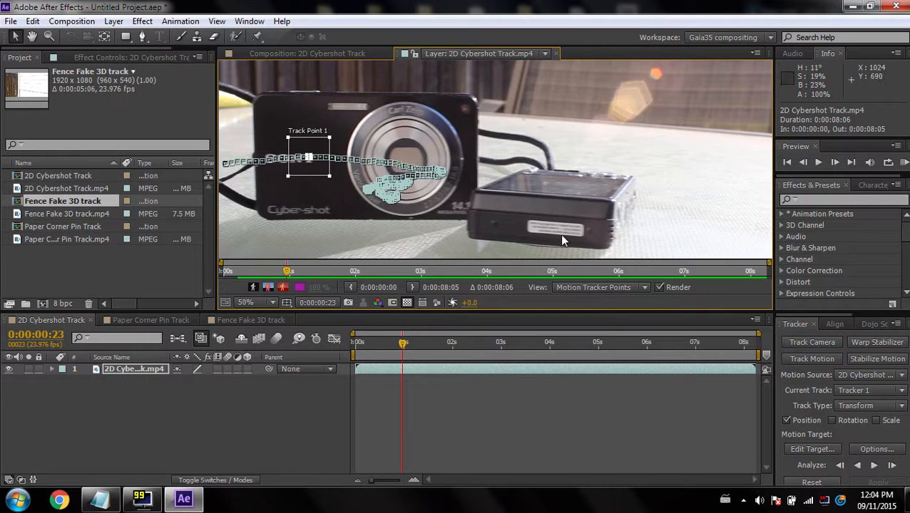
drag(819, 311, 818, 305)
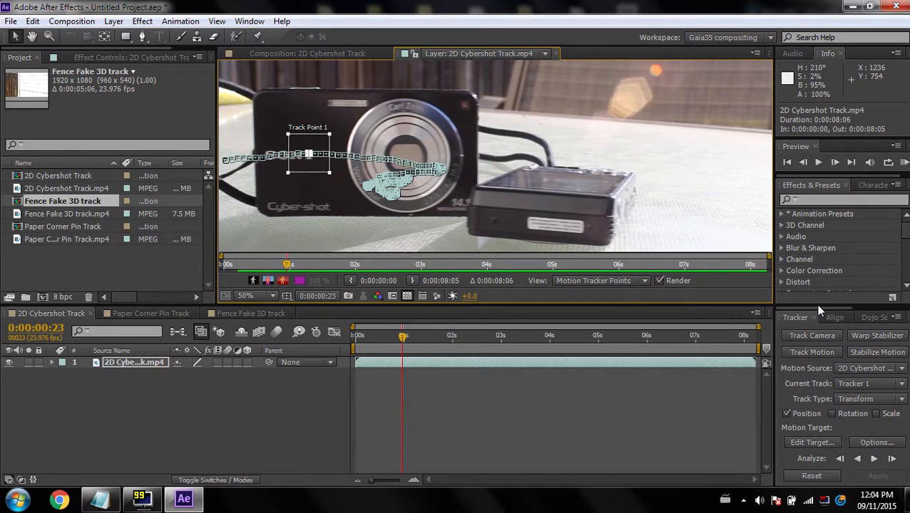
Add a new Null Object layer to the 2D Cybershot Track composition and select it
right_click(134, 398)
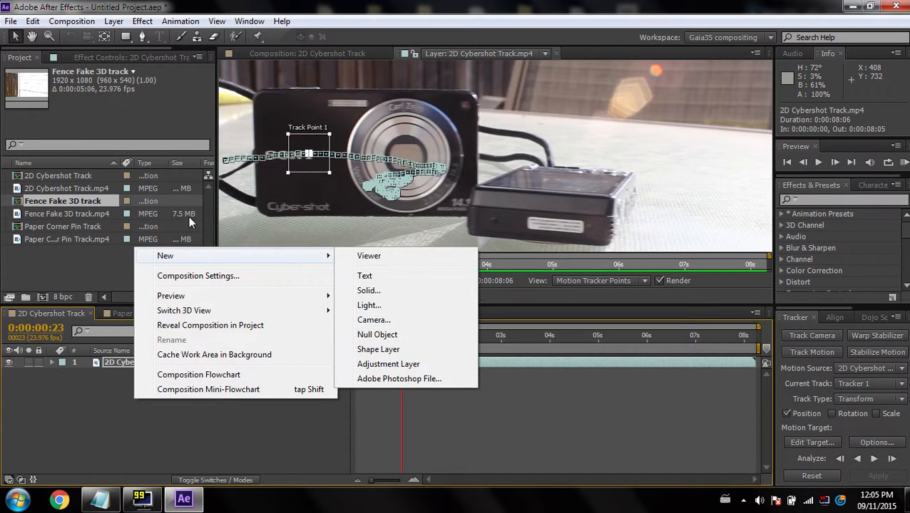
click(389, 335)
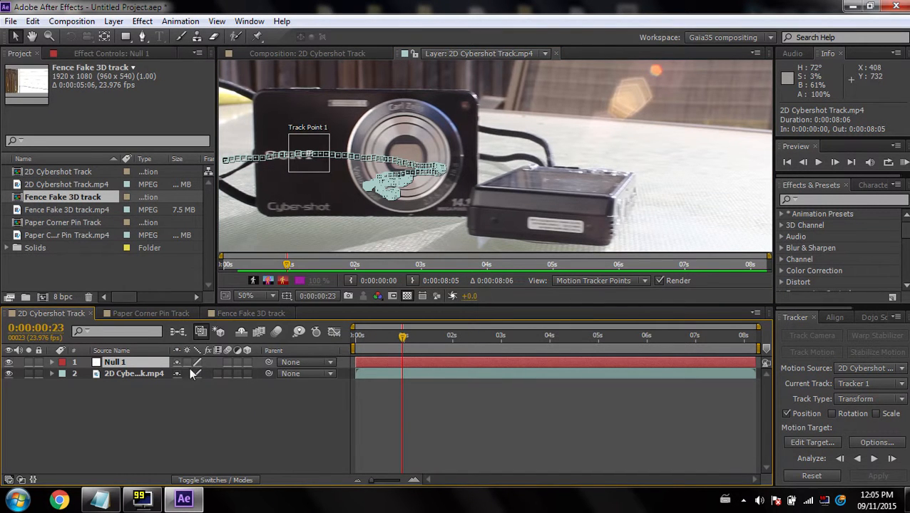
click(139, 359)
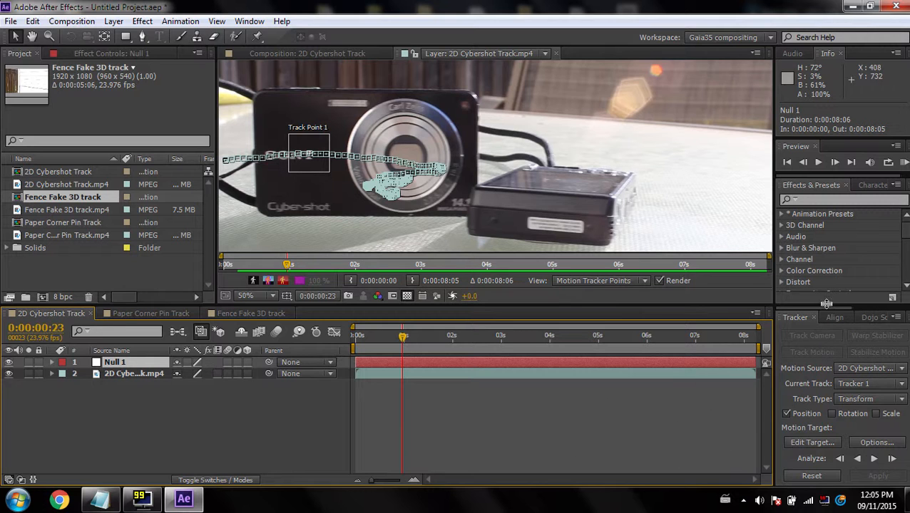
drag(825, 302, 822, 293)
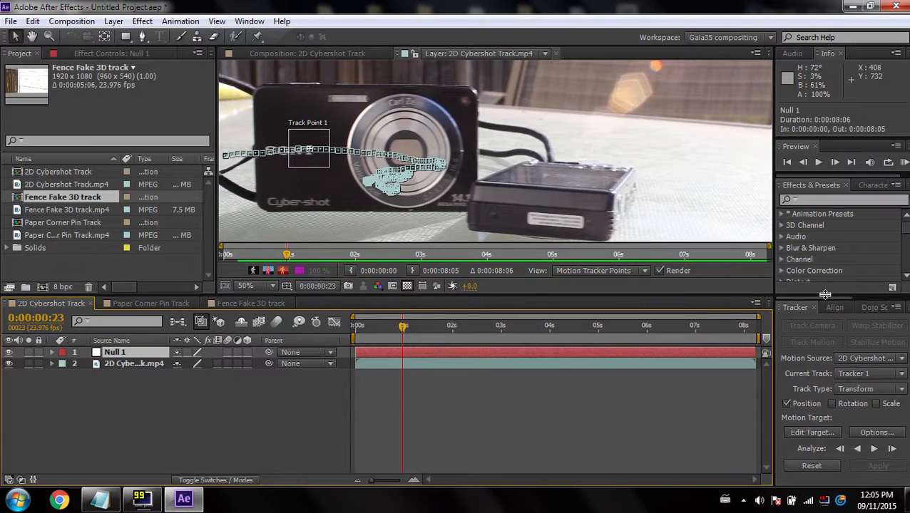
Set the tracker's motion target to the Null 1 layer
key(grave)
key(grave)
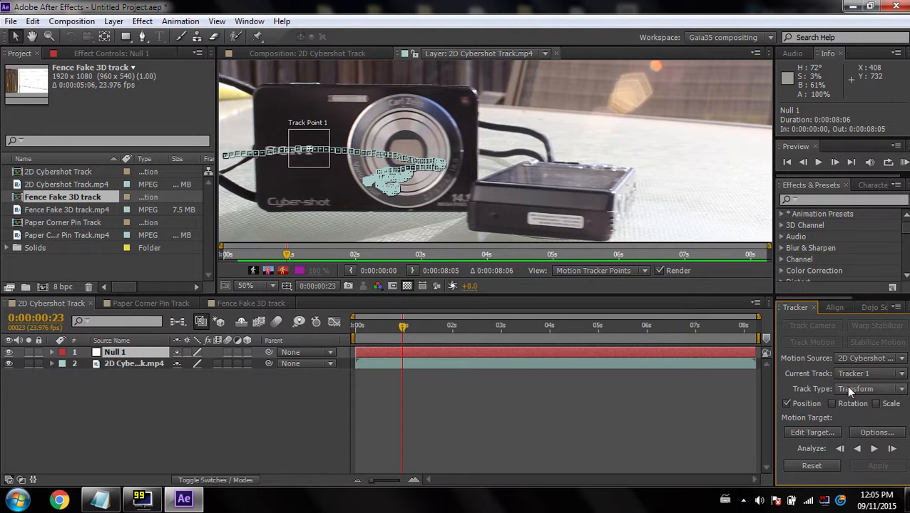
click(796, 433)
click(171, 51)
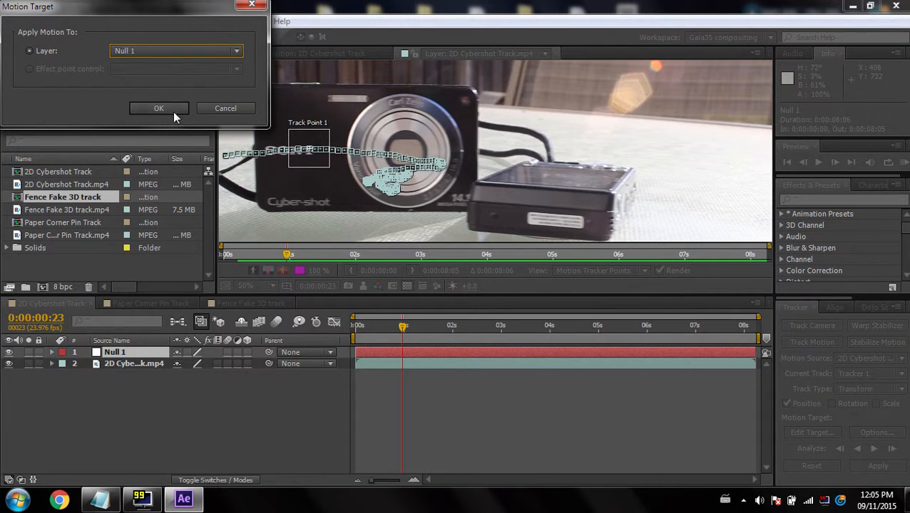
click(155, 109)
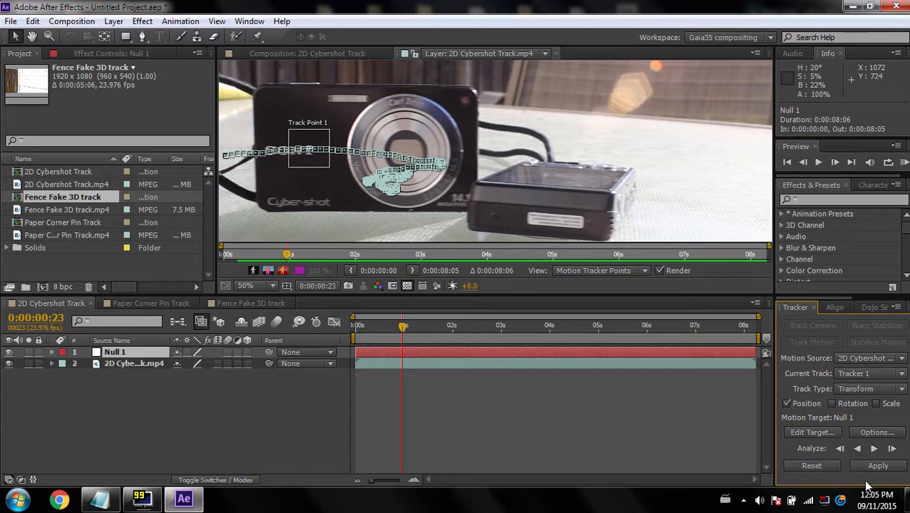
Apply the motion track to Null 1 using X and Y dimensions
click(879, 466)
drag(107, 15, 387, 161)
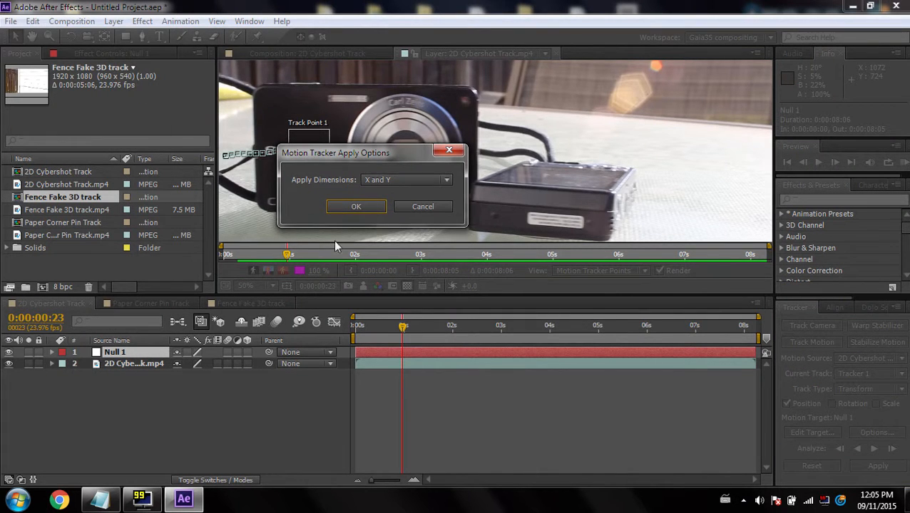
click(356, 207)
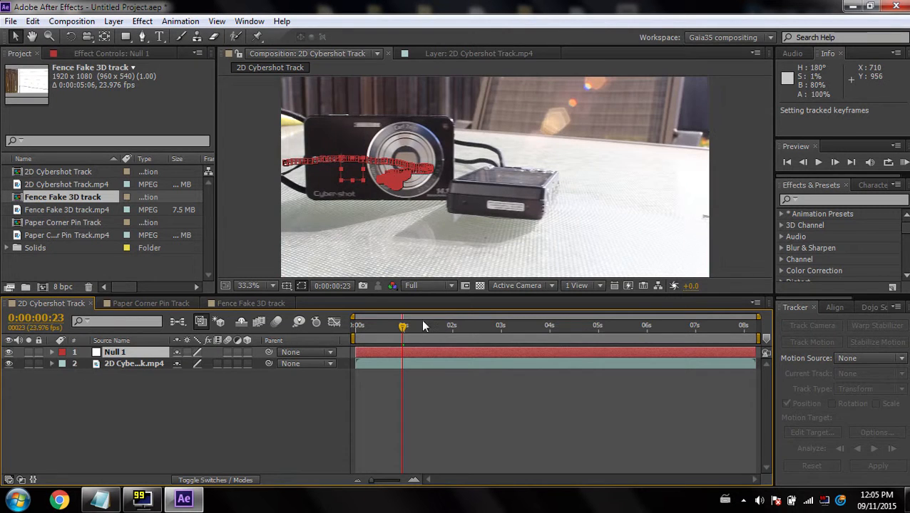
Scrub the composition timeline to review the tracked keyframes on Null 1
drag(403, 328, 457, 327)
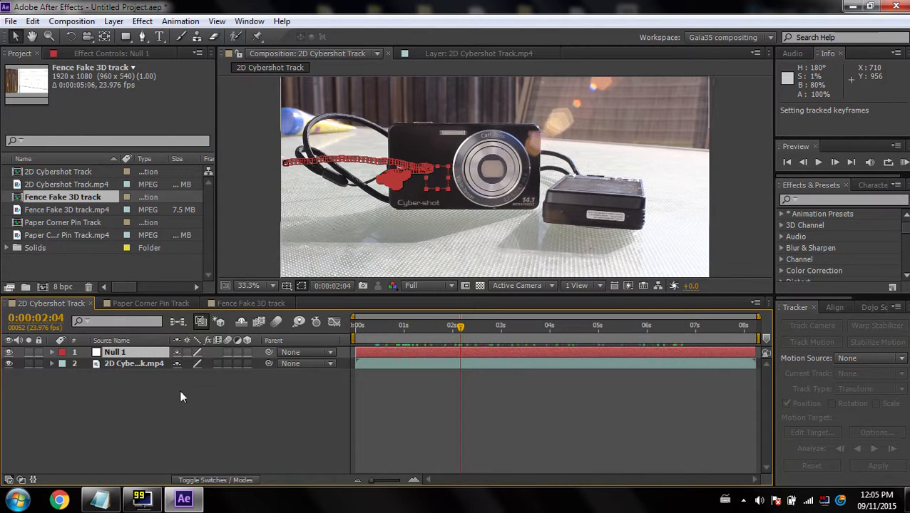
click(114, 355)
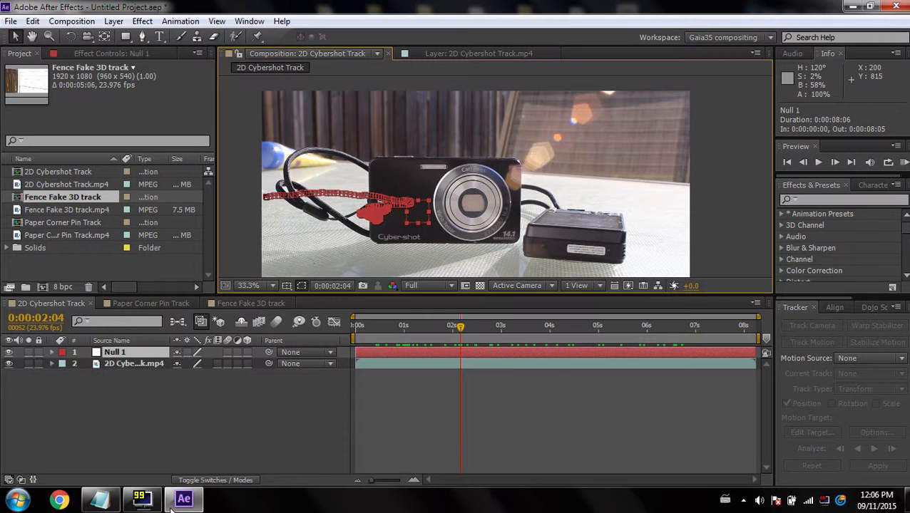
Glance at the tutorial outline notes in Notepad and return to the composition
click(90, 502)
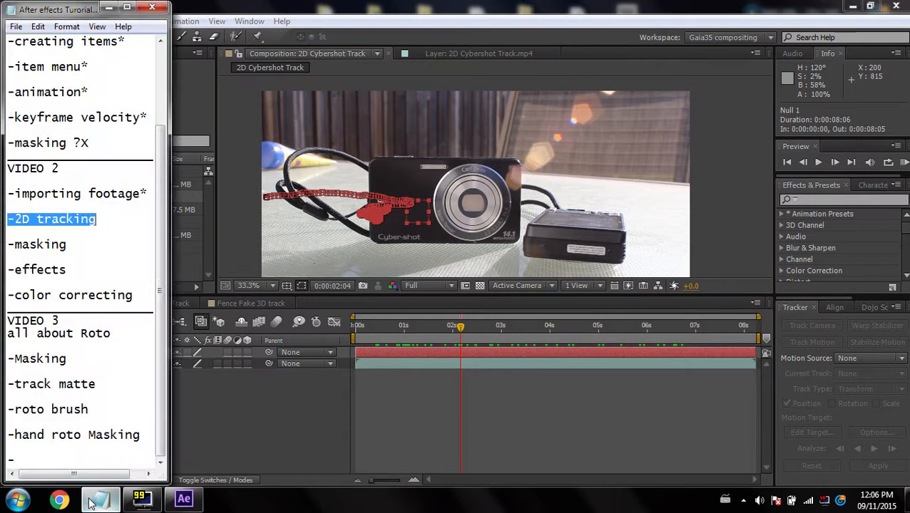
click(91, 502)
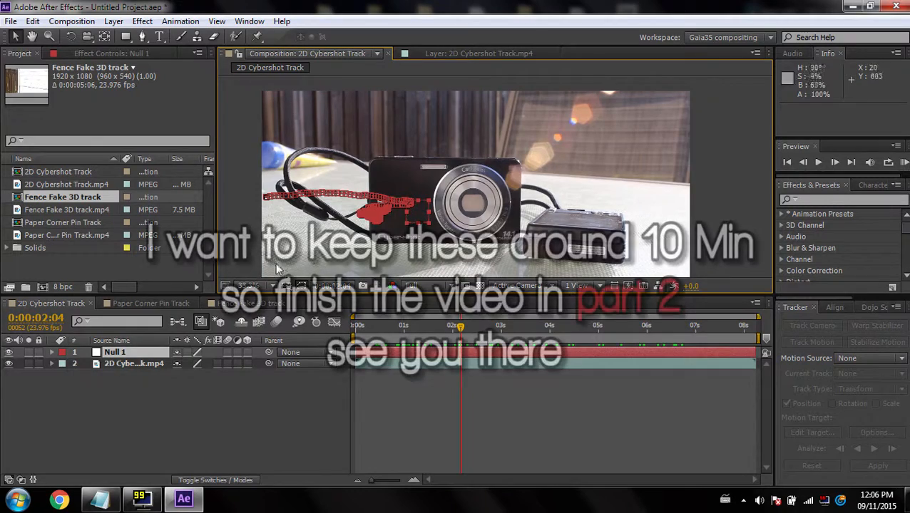
click(160, 37)
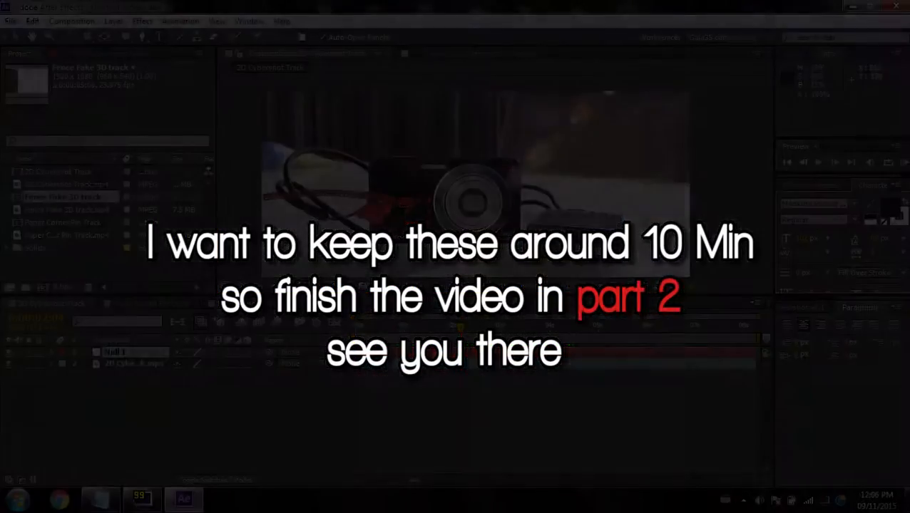